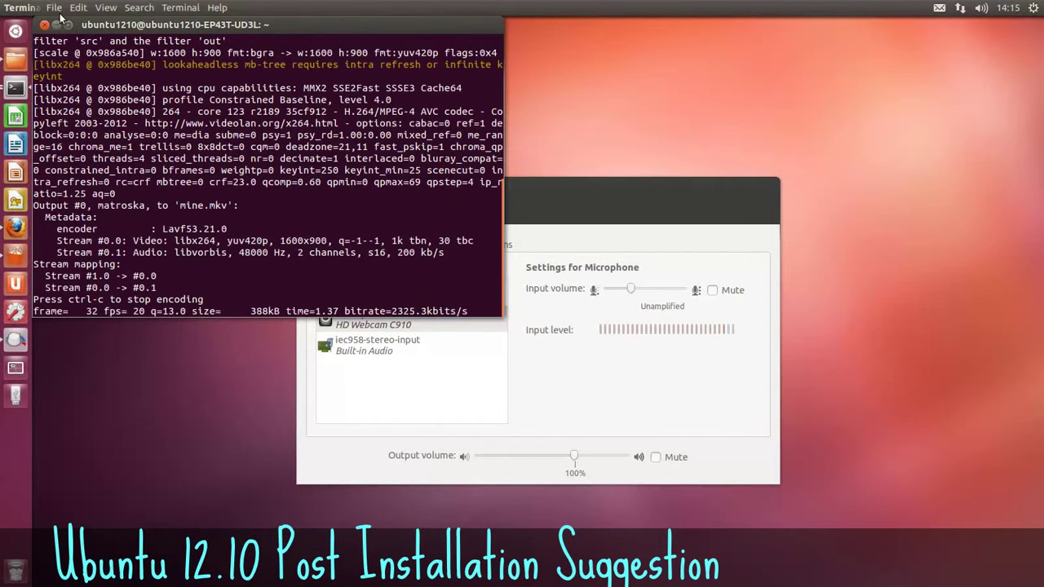
# Minimize the Terminal and close the Sound settings window
pyautogui.click(57, 24)
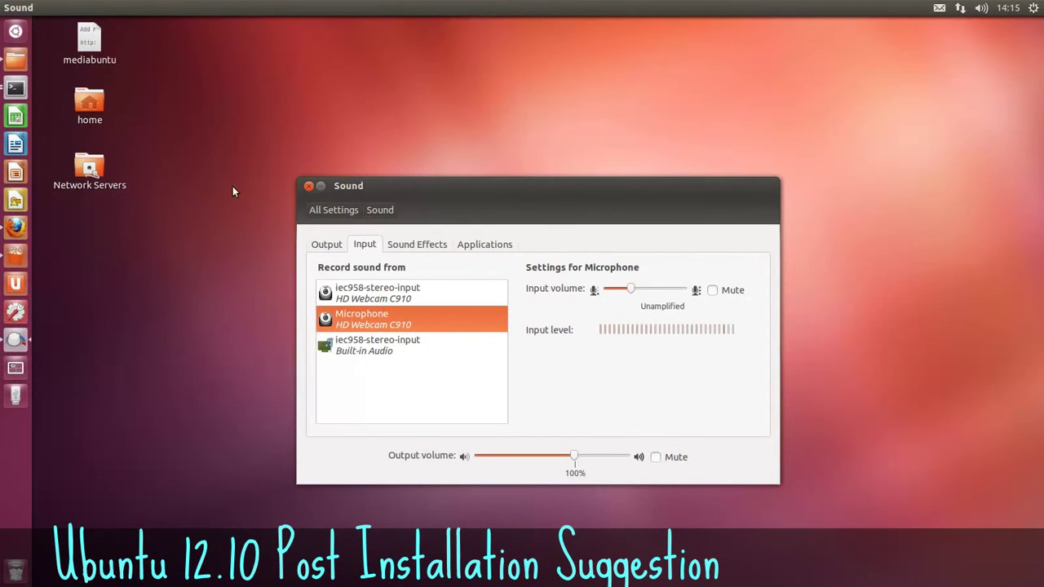
pyautogui.click(309, 186)
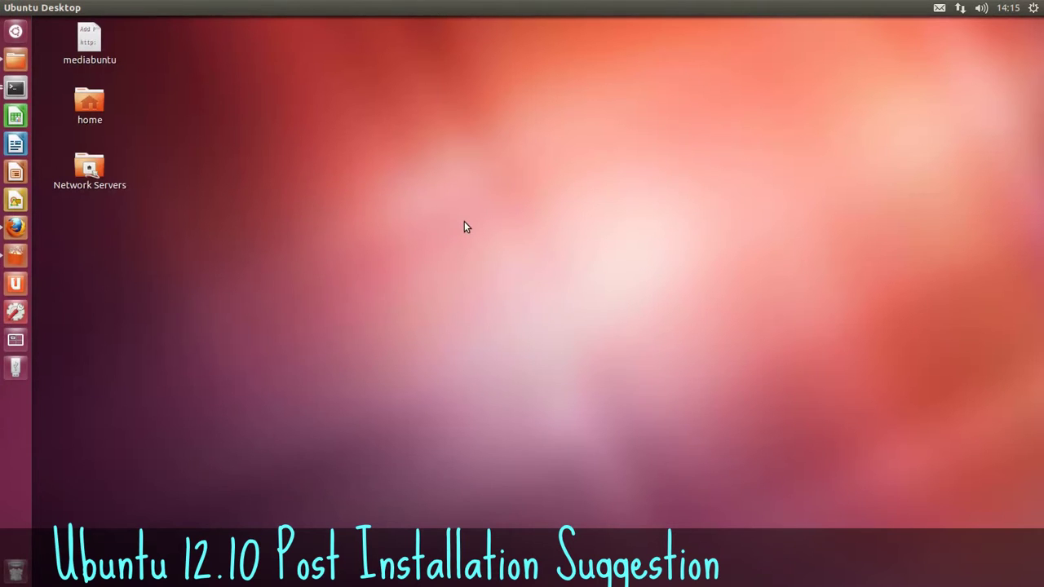
# Search 'restricted', install Ubuntu restricted extras with password authentication, then clear the search
pyautogui.click(15, 258)
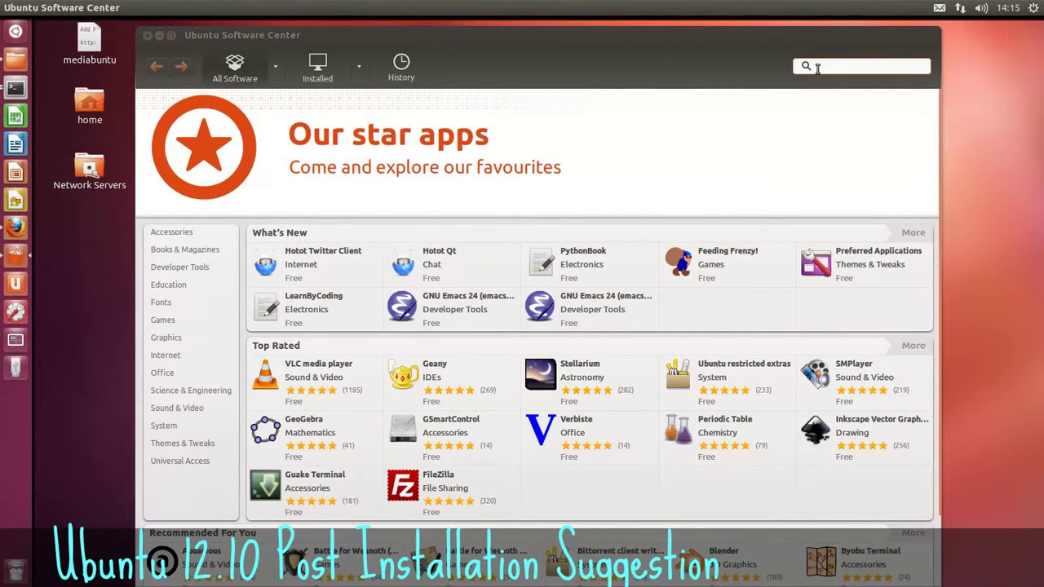
pyautogui.write('re')
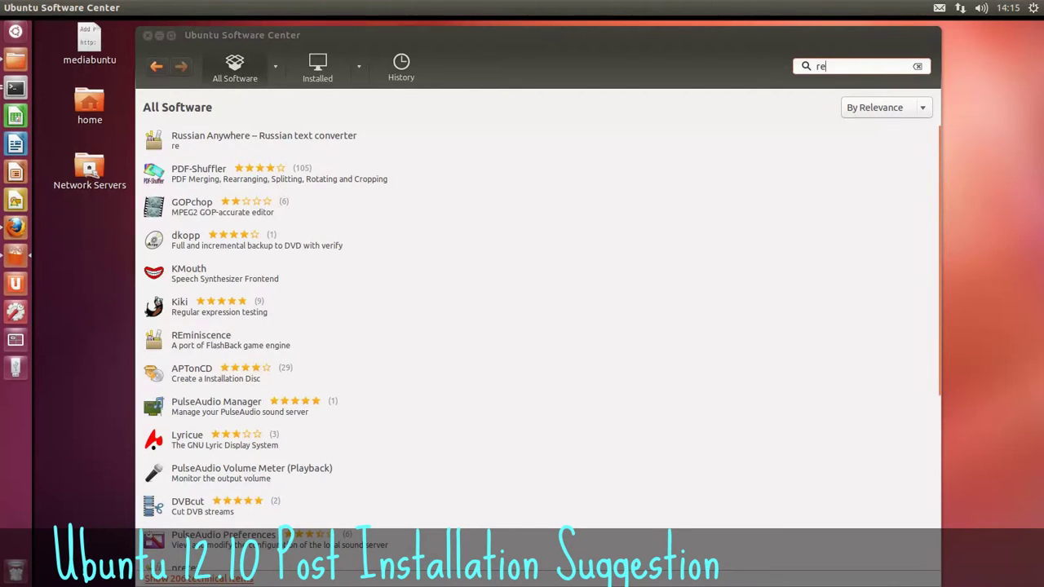
pyautogui.write('stri')
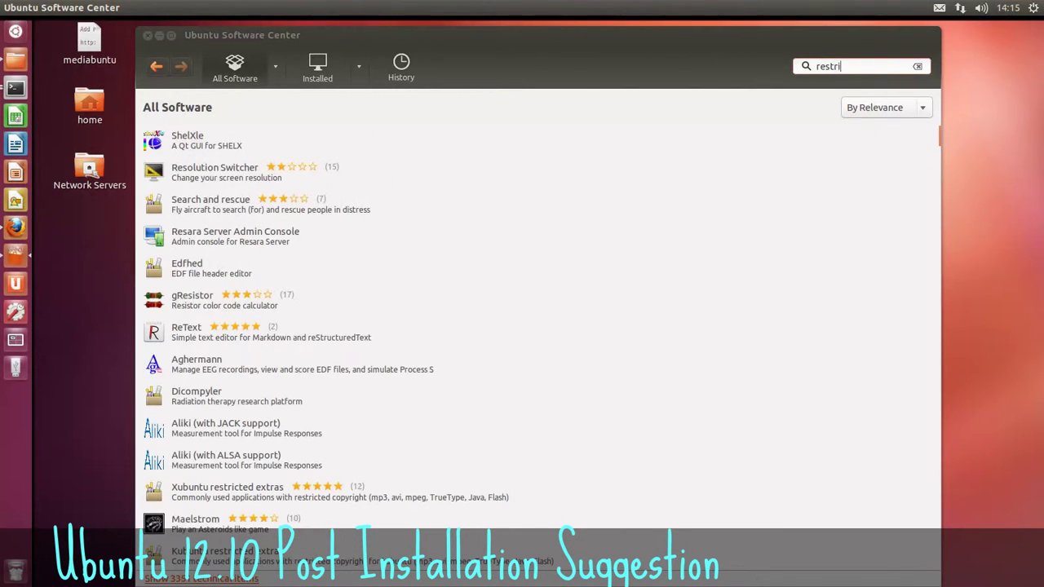
pyautogui.write('cted')
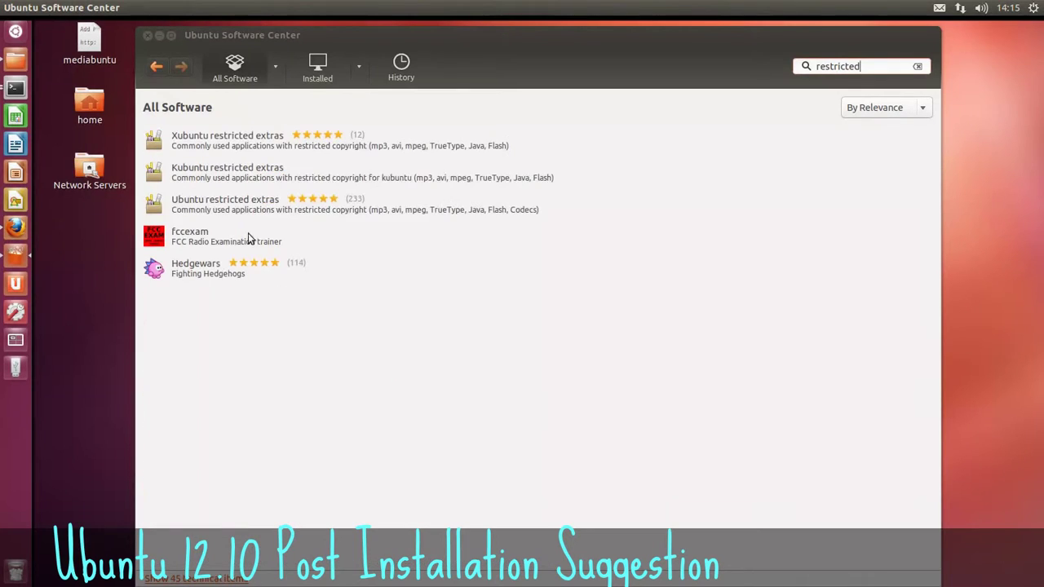
pyautogui.click(175, 205)
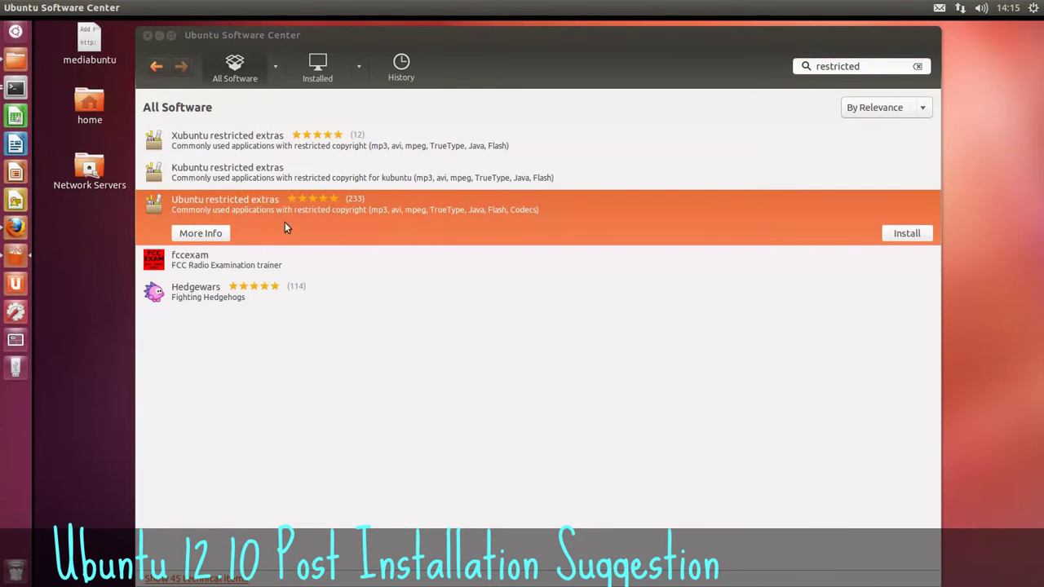
pyautogui.click(896, 234)
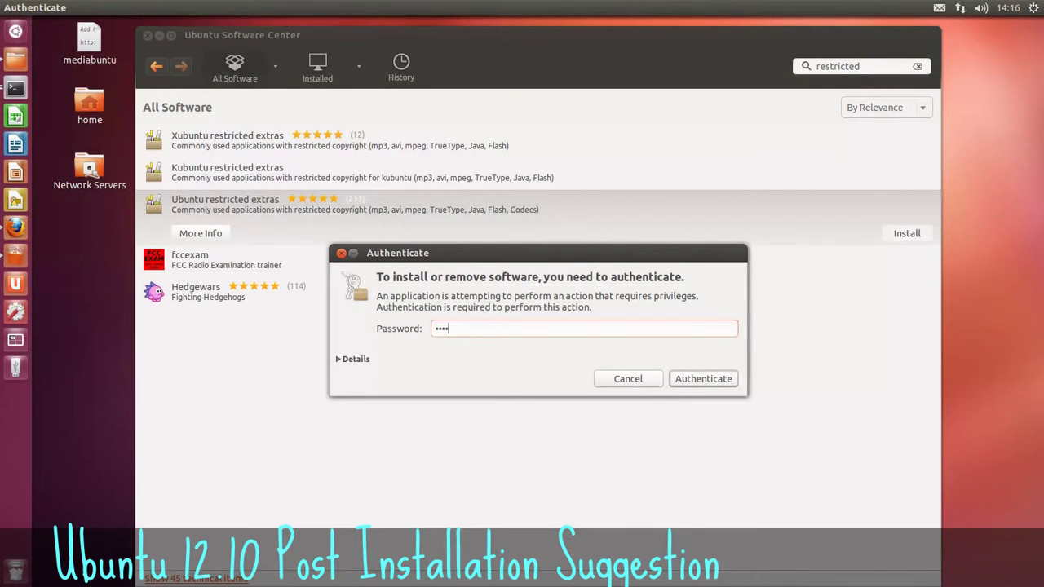
pyautogui.press('Return')
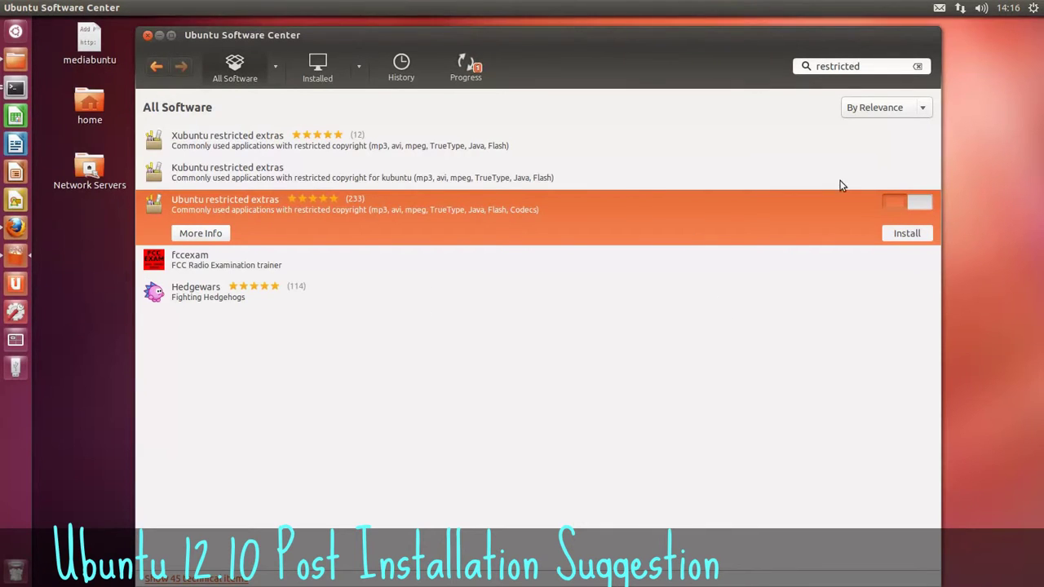
pyautogui.moveTo(872, 65); pyautogui.dragTo(790, 64)
pyautogui.press('BackSpace')
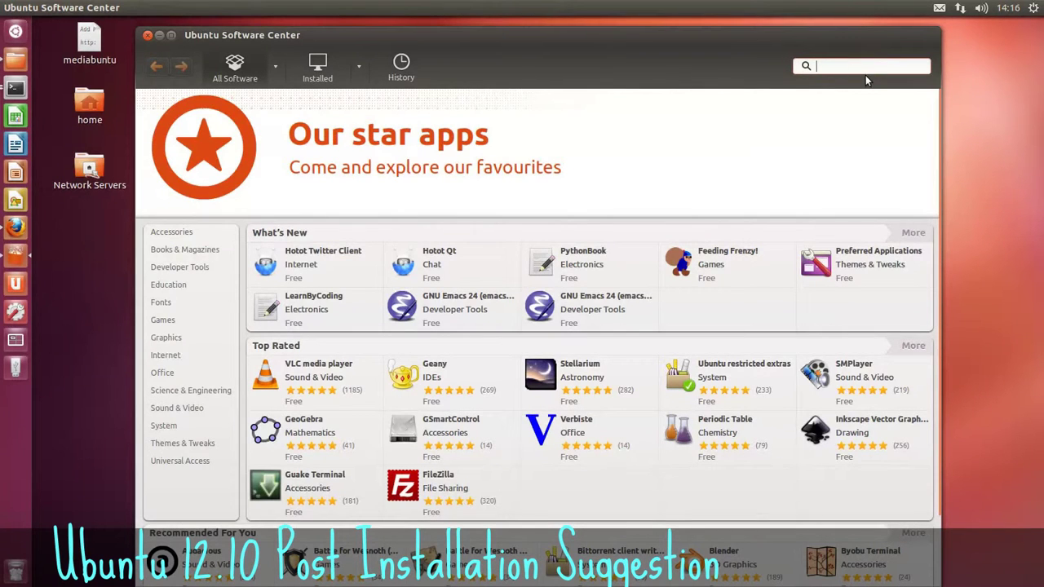
# Launch Movie Player from the Dash and close it again
pyautogui.click(15, 31)
pyautogui.write('sk')
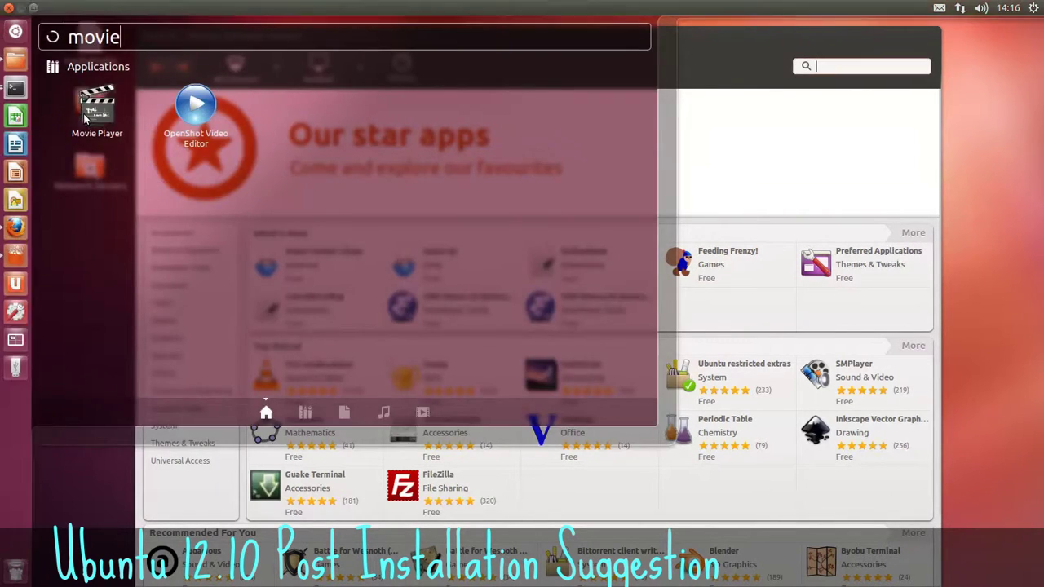
pyautogui.press('Return')
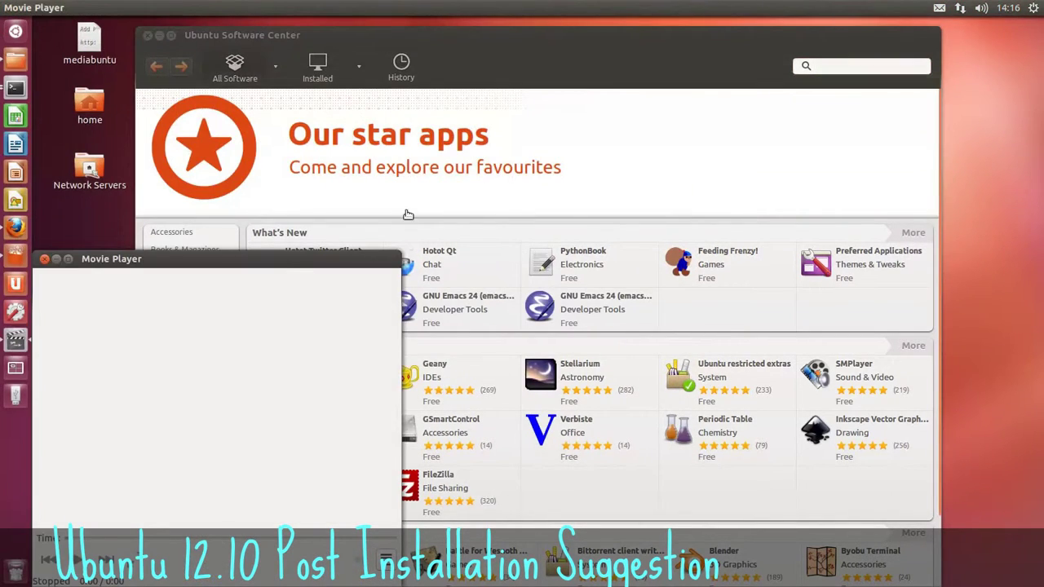
pyautogui.click(331, 135)
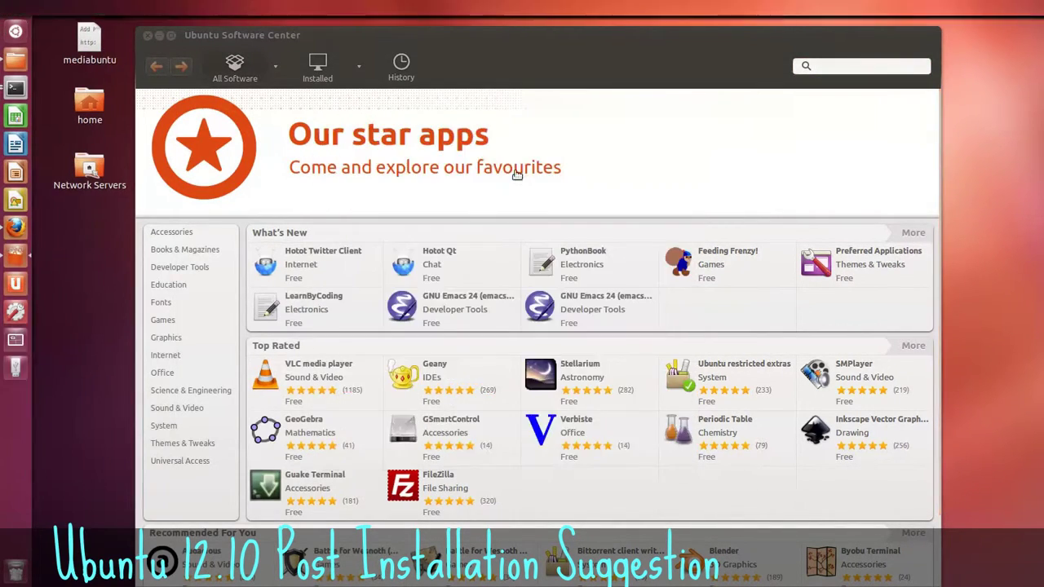
# Search 'vlc' in Software Center and start installing VLC media player
pyautogui.click(830, 66)
pyautogui.write('vlc')
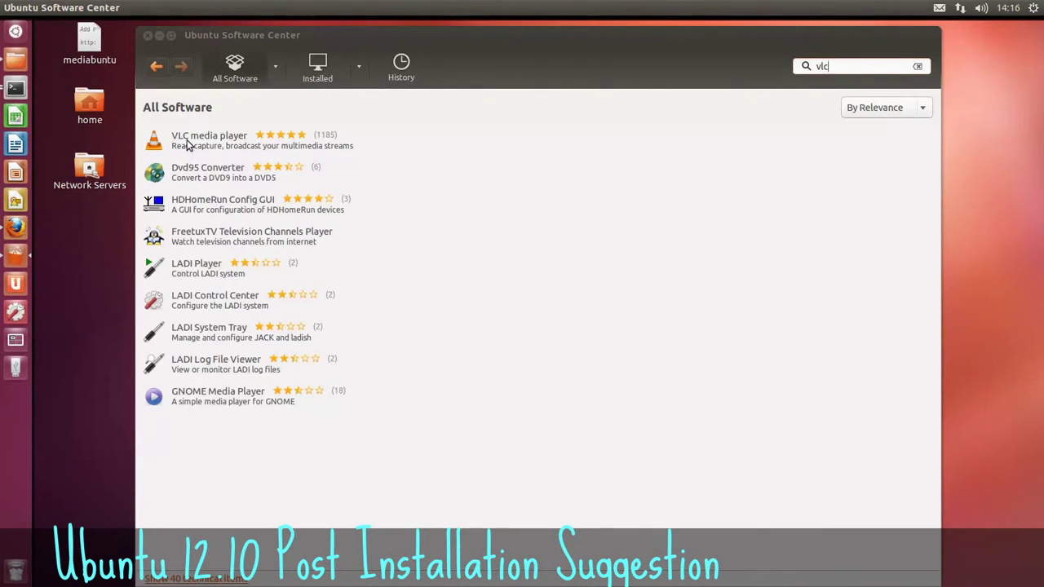
pyautogui.click(187, 140)
pyautogui.click(905, 169)
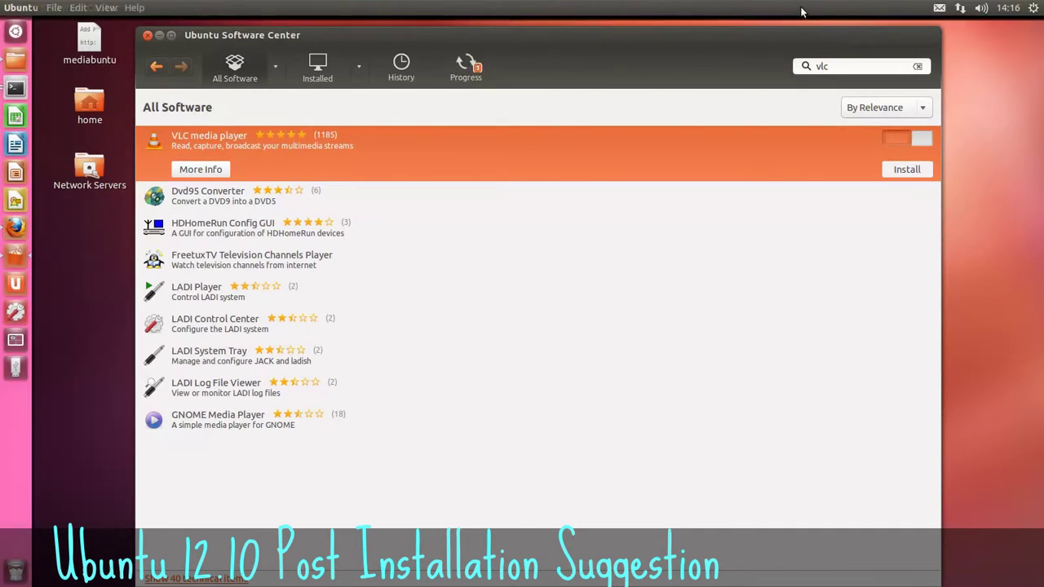
# Search 'chrome' and check that Chromium Web Browser is already installed
pyautogui.moveTo(835, 66); pyautogui.dragTo(795, 67)
pyautogui.write('c')
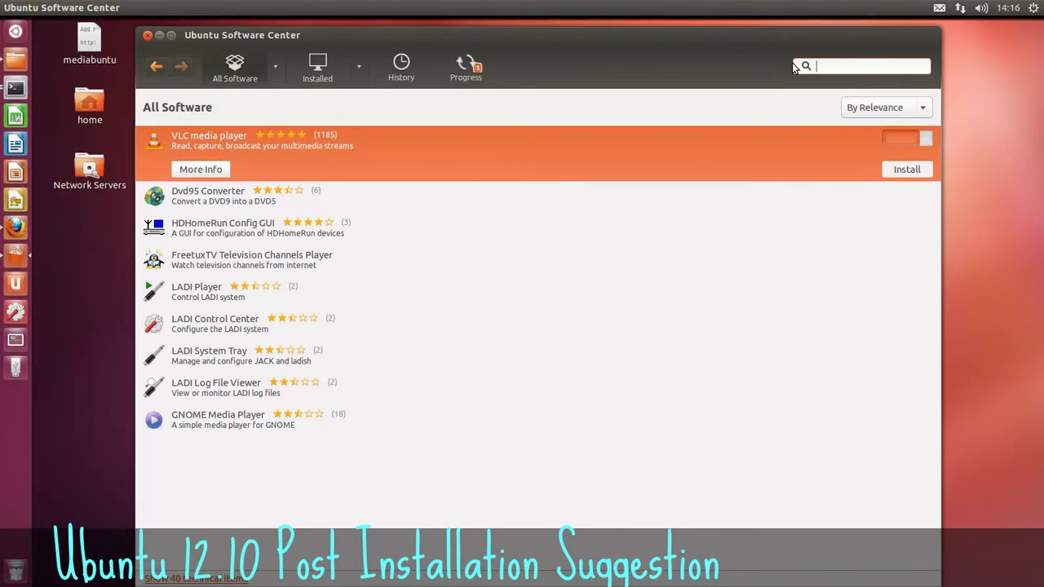
pyautogui.write('hrome')
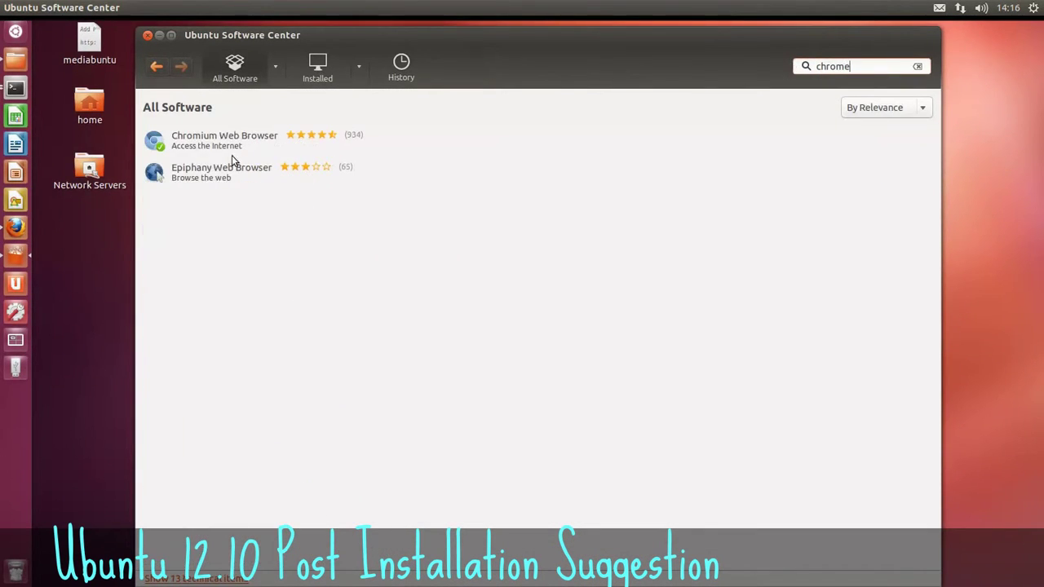
pyautogui.click(228, 144)
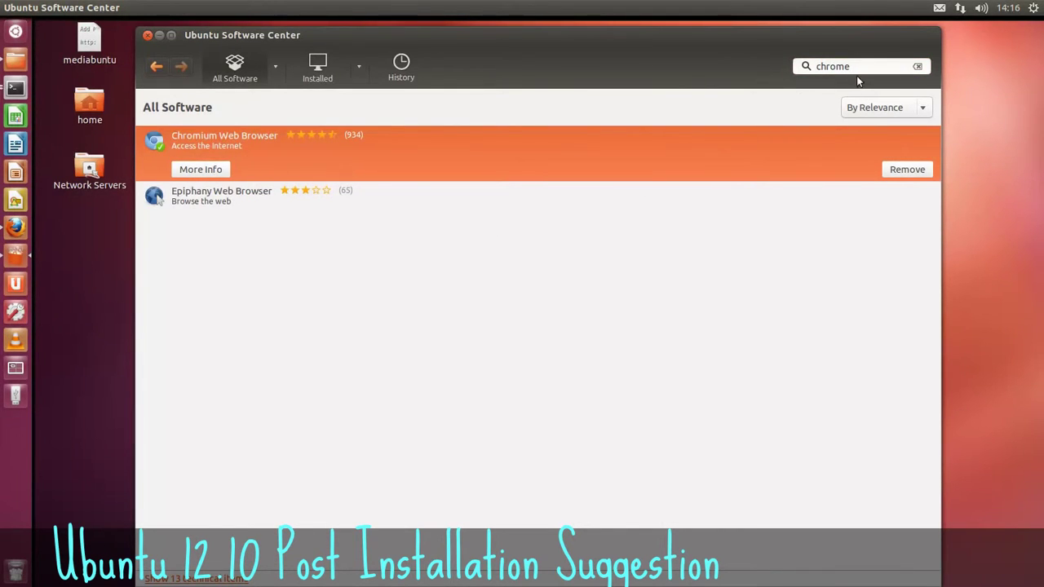
# Replace the query with 'myunity' and start installing MyUnity
pyautogui.moveTo(867, 66); pyautogui.dragTo(763, 57)
pyautogui.press('BackSpace')
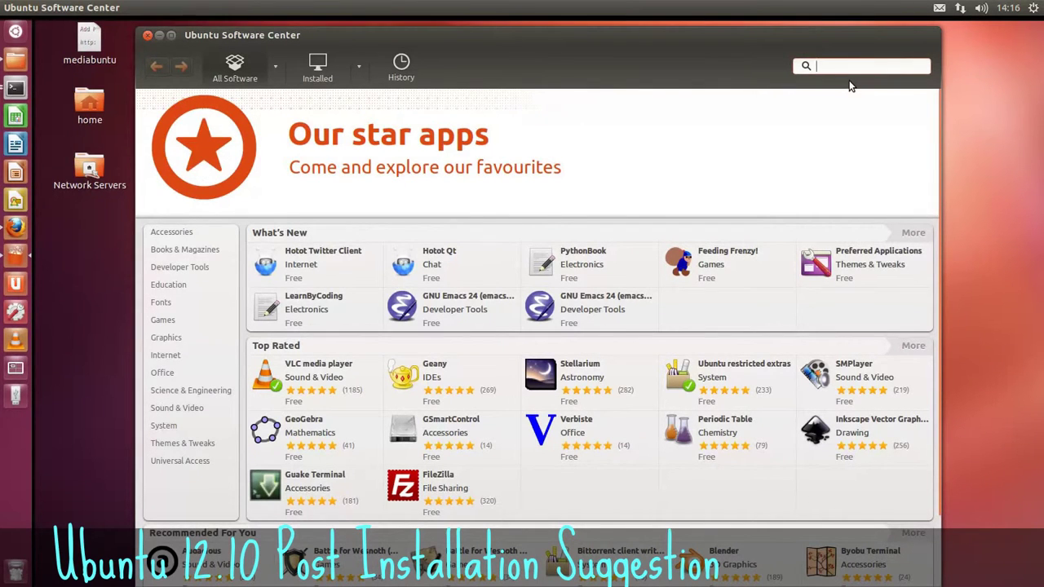
pyautogui.write('my')
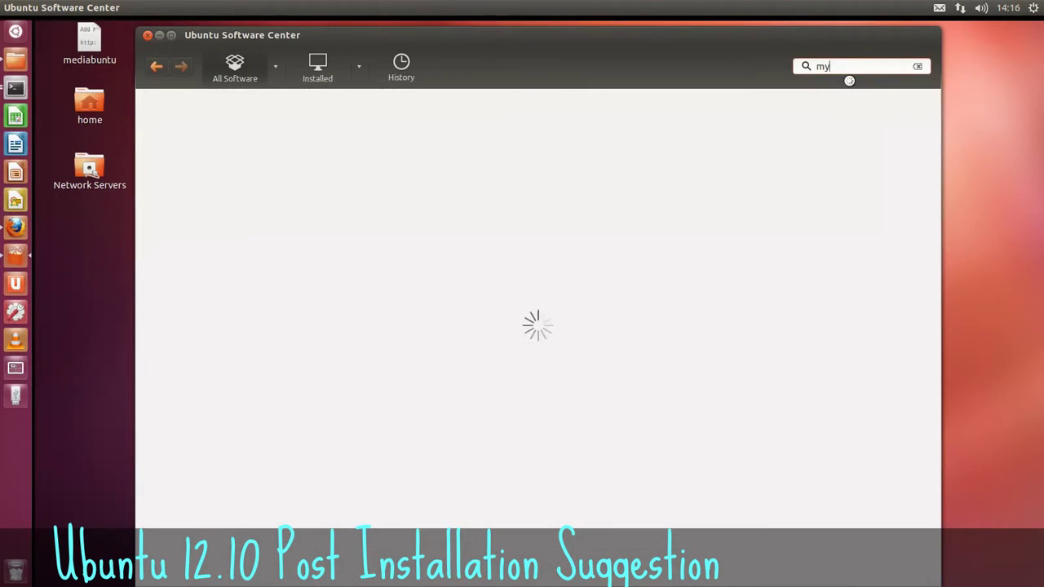
pyautogui.write('unit')
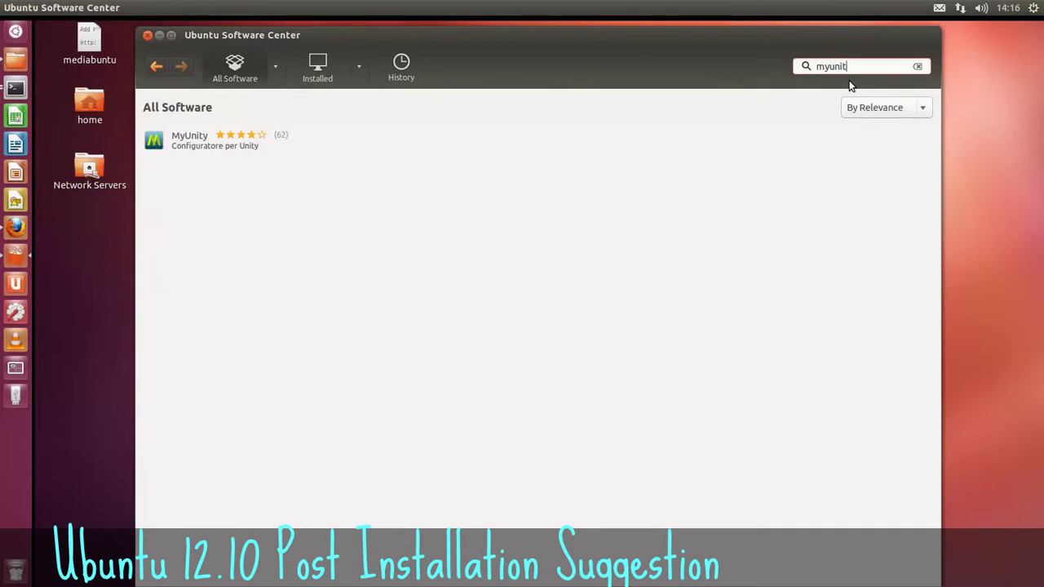
pyautogui.click(187, 157)
pyautogui.click(906, 169)
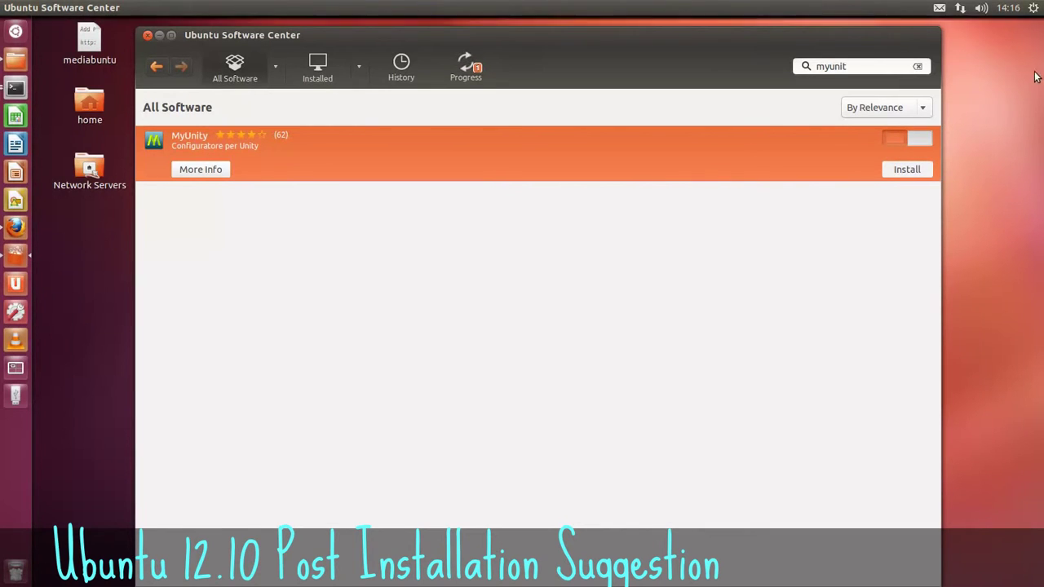
# Search 'gnome-shell' and confirm GNOME Shell is already installed
pyautogui.moveTo(870, 66); pyautogui.dragTo(767, 65)
pyautogui.press('BackSpace')
pyautogui.write('gnome-')
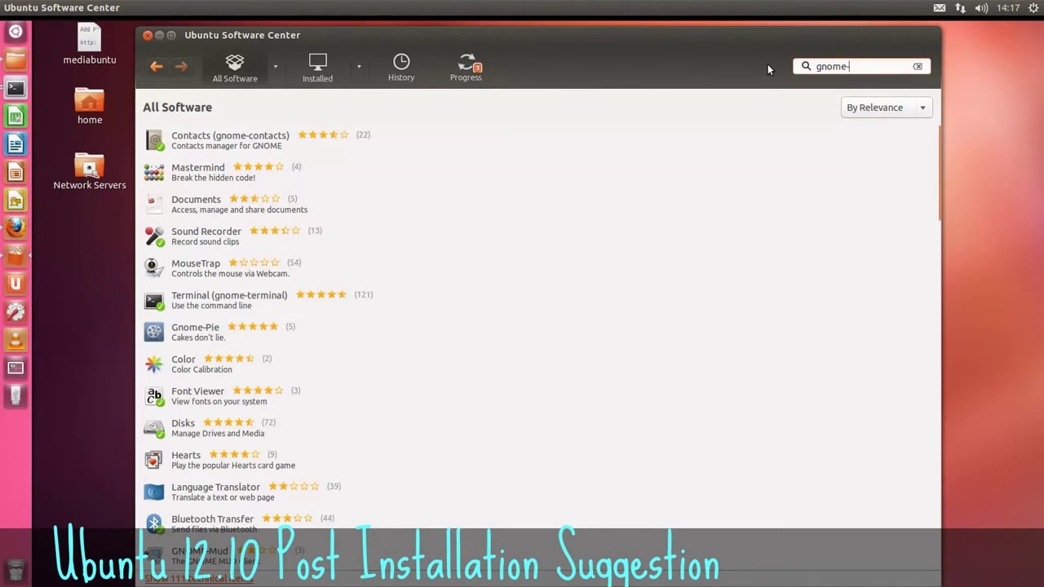
pyautogui.write('shell')
pyautogui.click(184, 178)
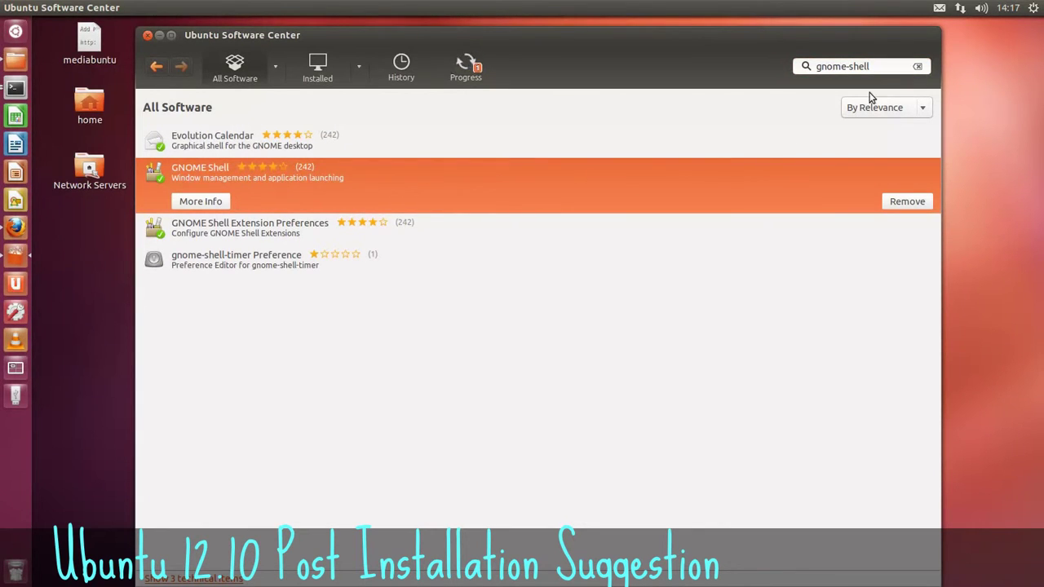
# Change the query to 'gnome-panel' and confirm gnome-panel is already installed
pyautogui.click(880, 68)
pyautogui.press('BackSpace')
pyautogui.press('BackSpace')
pyautogui.press('BackSpace')
pyautogui.press('BackSpace')
pyautogui.press('BackSpace')
pyautogui.write('panel')
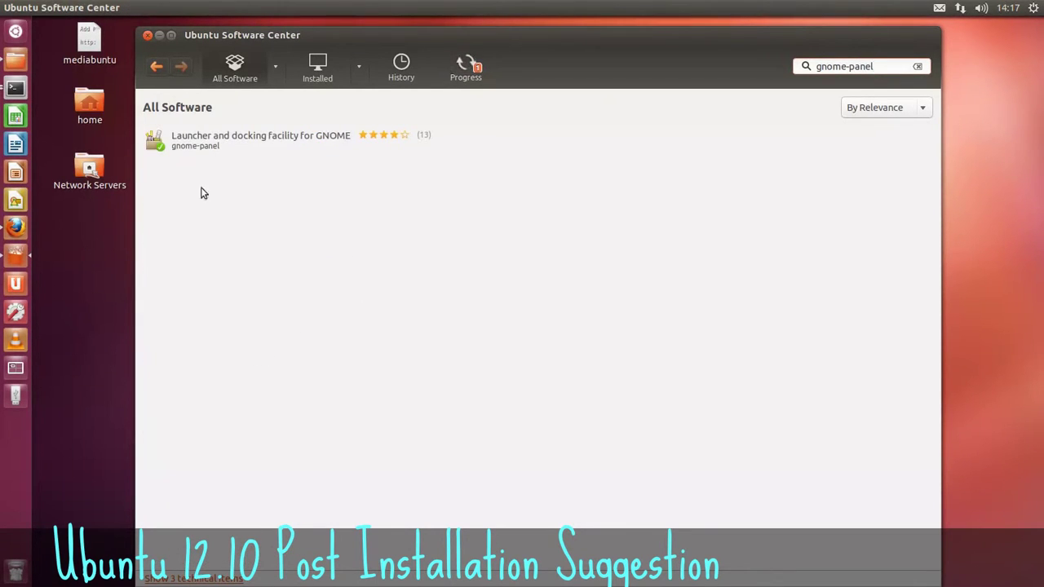
pyautogui.click(198, 143)
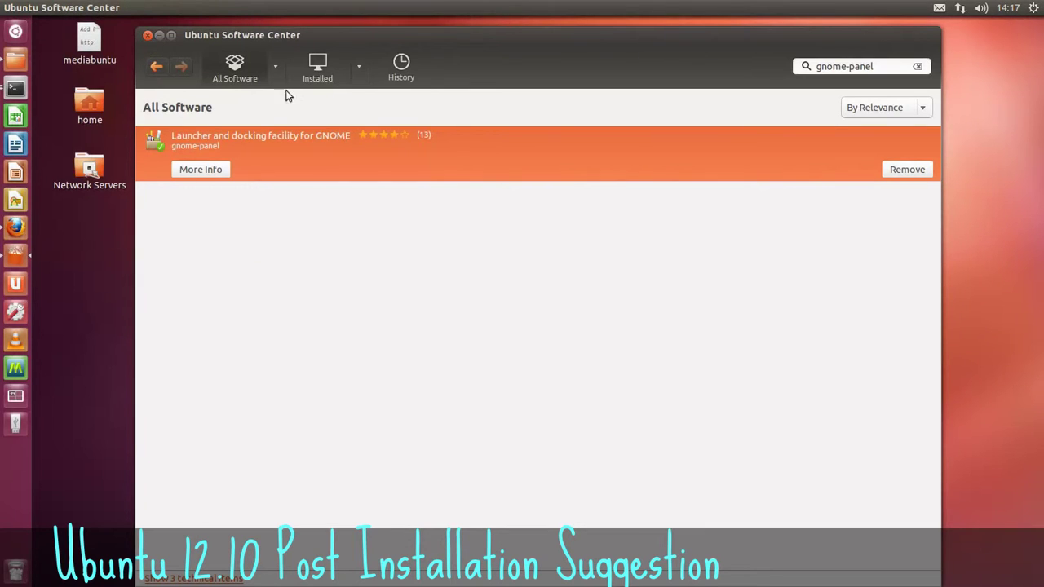
# Close Software Center, open Firefox and reach the Google Earth download terms page
pyautogui.click(160, 35)
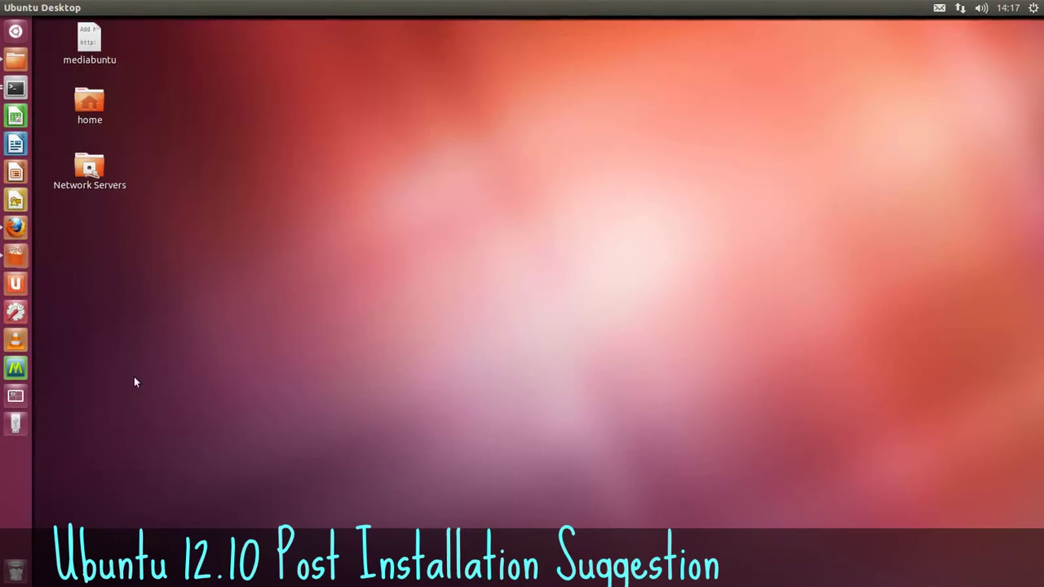
pyautogui.click(6, 223)
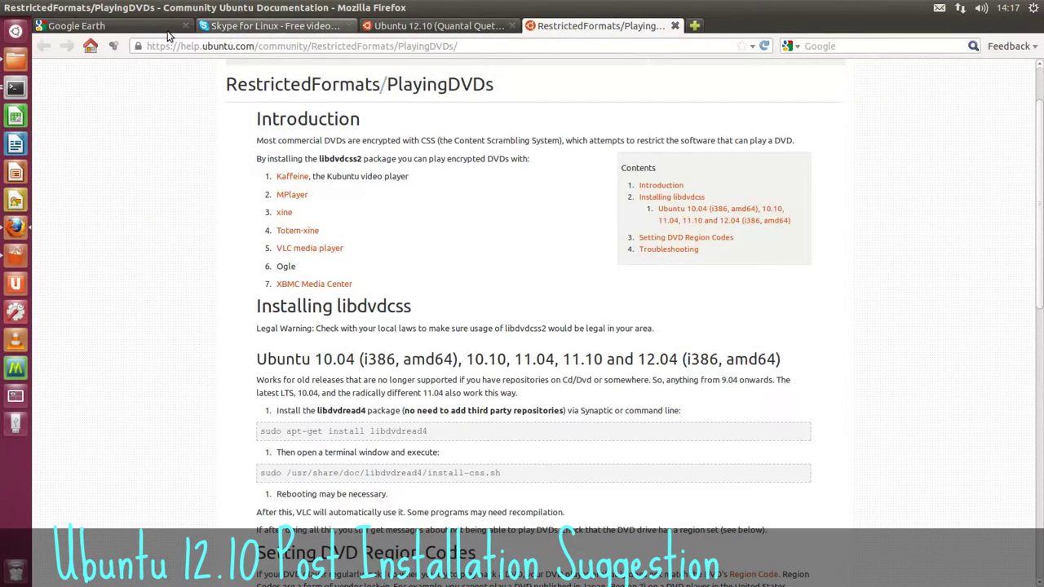
pyautogui.click(51, 29)
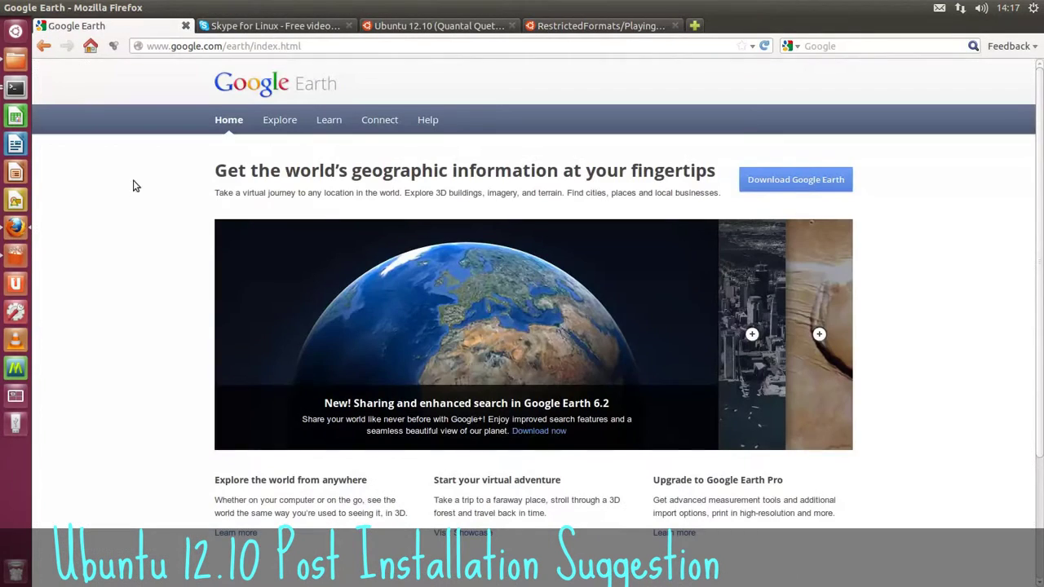
pyautogui.click(286, 26)
pyautogui.hotkey('ctrl', 'pageup')
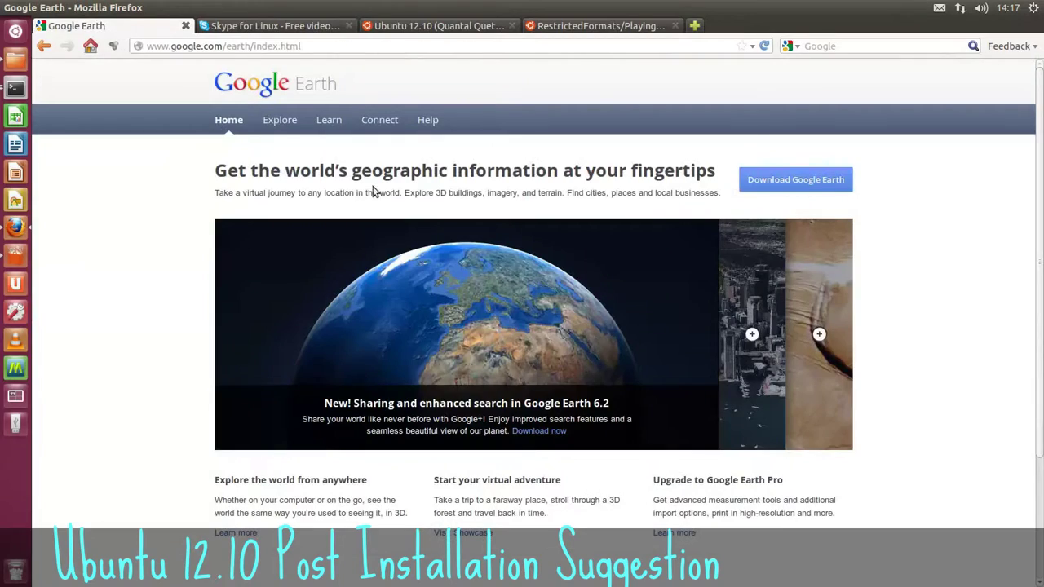
pyautogui.click(787, 181)
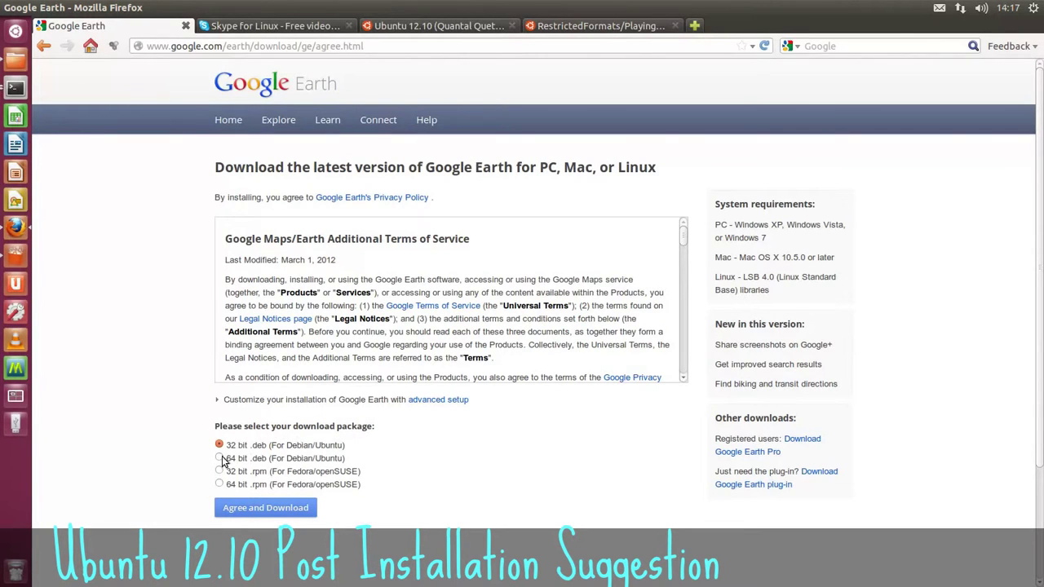
# Show Skype's Linux distribution choices, check the Ubuntu 12.10 tab, then scroll the PlayingDVDs guide
pyautogui.click(276, 26)
pyautogui.click(277, 235)
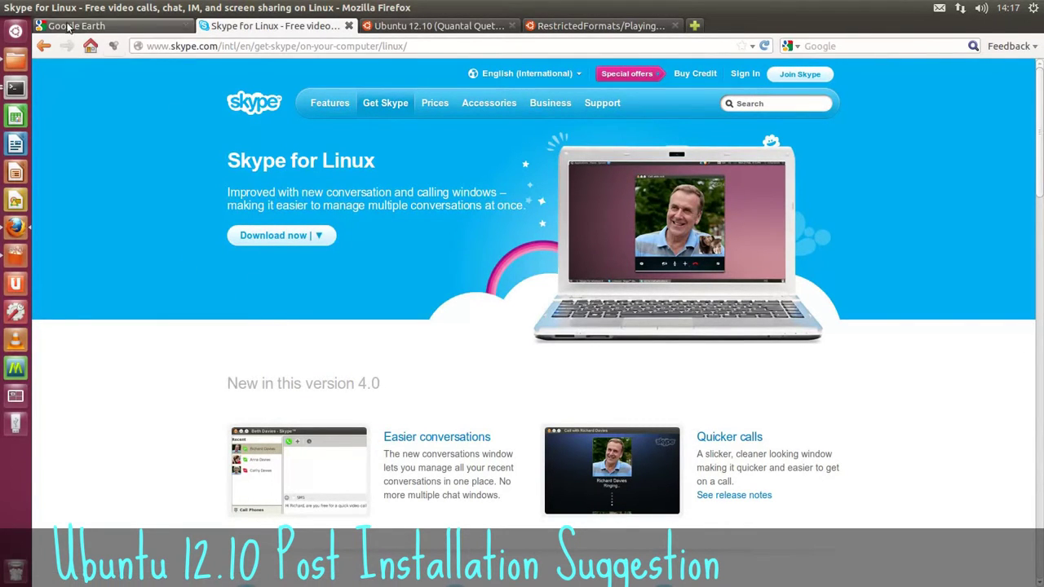
pyautogui.click(440, 26)
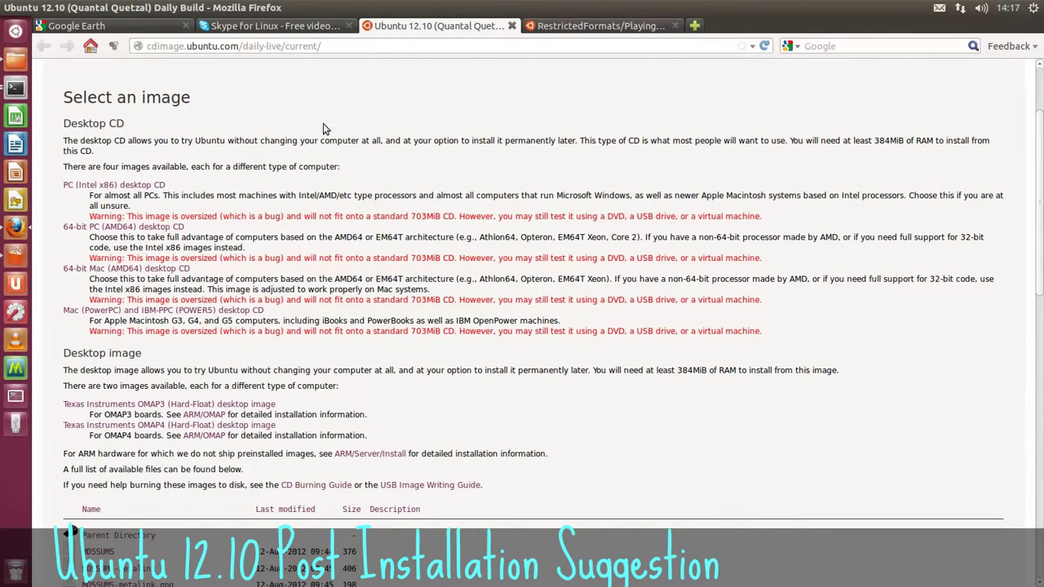
pyautogui.moveTo(348, 46); pyautogui.dragTo(124, 47)
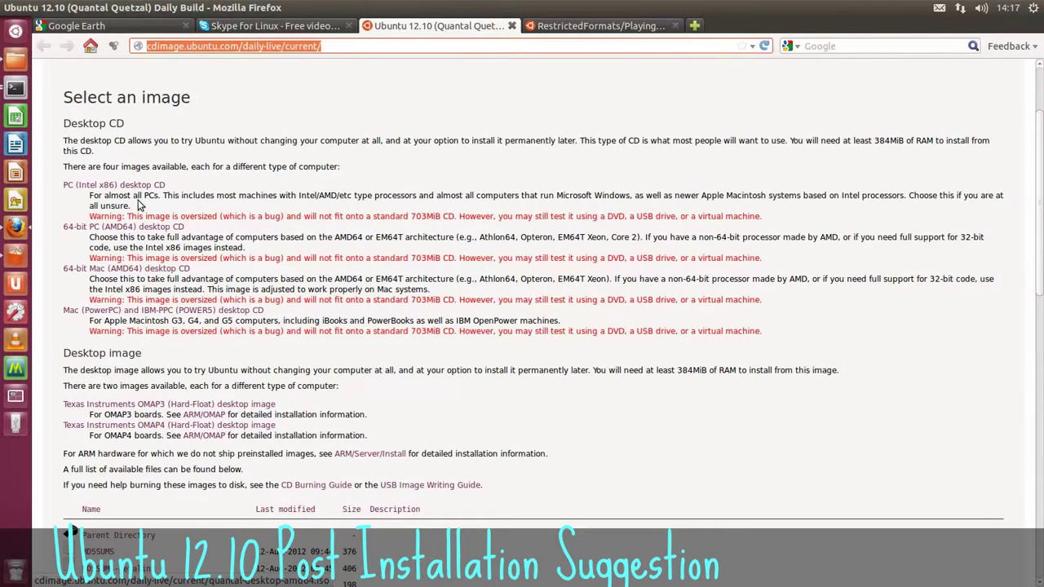
pyautogui.click(587, 27)
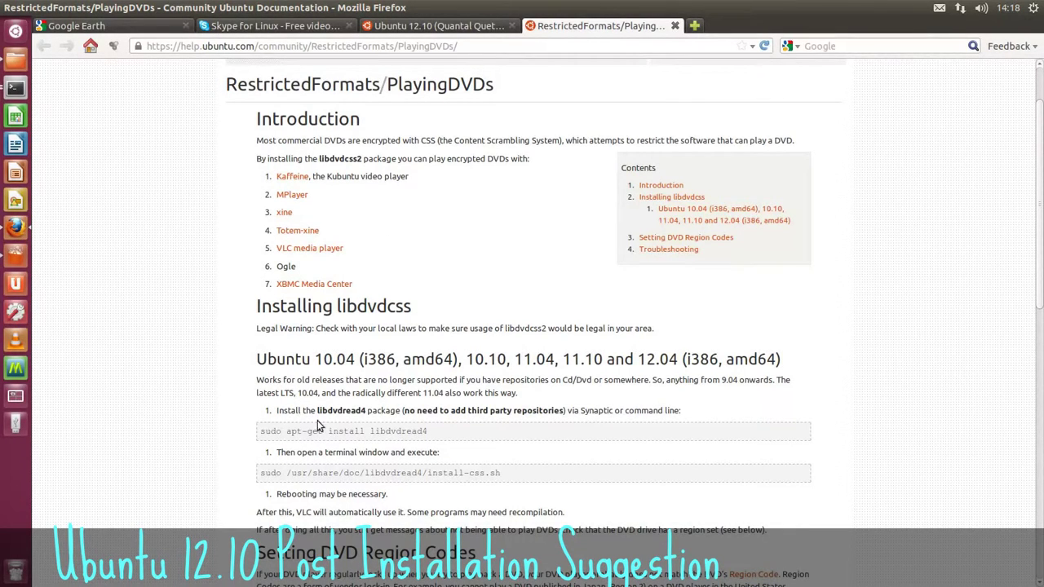
pyautogui.scroll(-4, 176, 349)
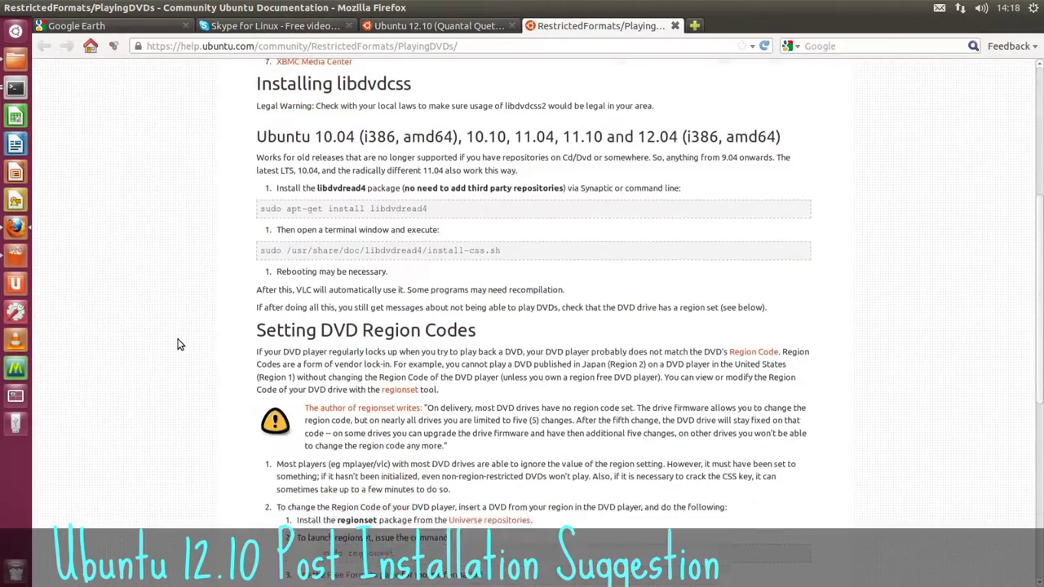
# Arrange a single Terminal window beside the DVD help page
pyautogui.click(17, 90)
pyautogui.click(16, 89)
pyautogui.click(667, 270)
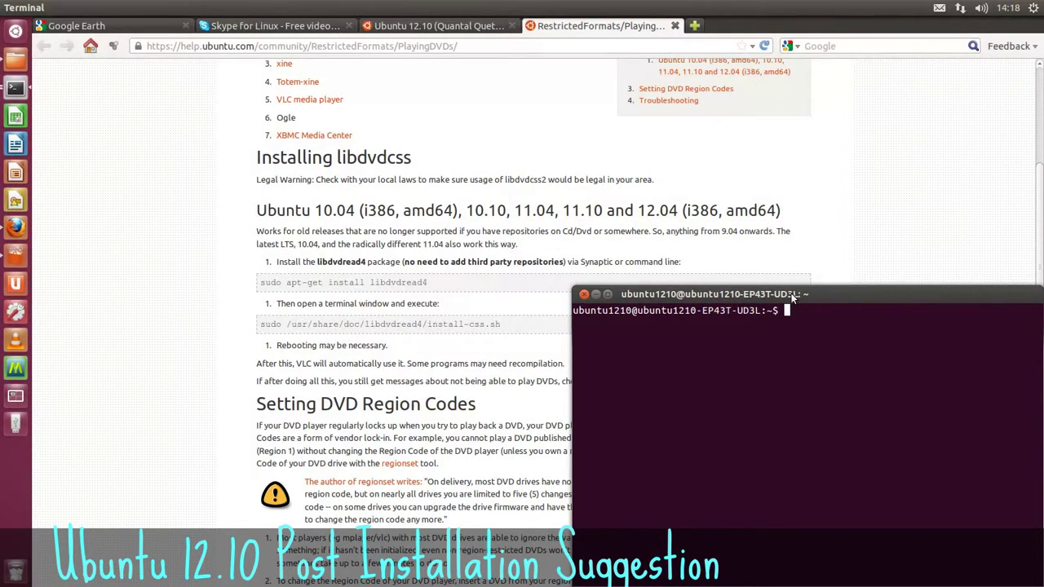
pyautogui.moveTo(791, 297); pyautogui.dragTo(542, 211)
pyautogui.click(16, 30)
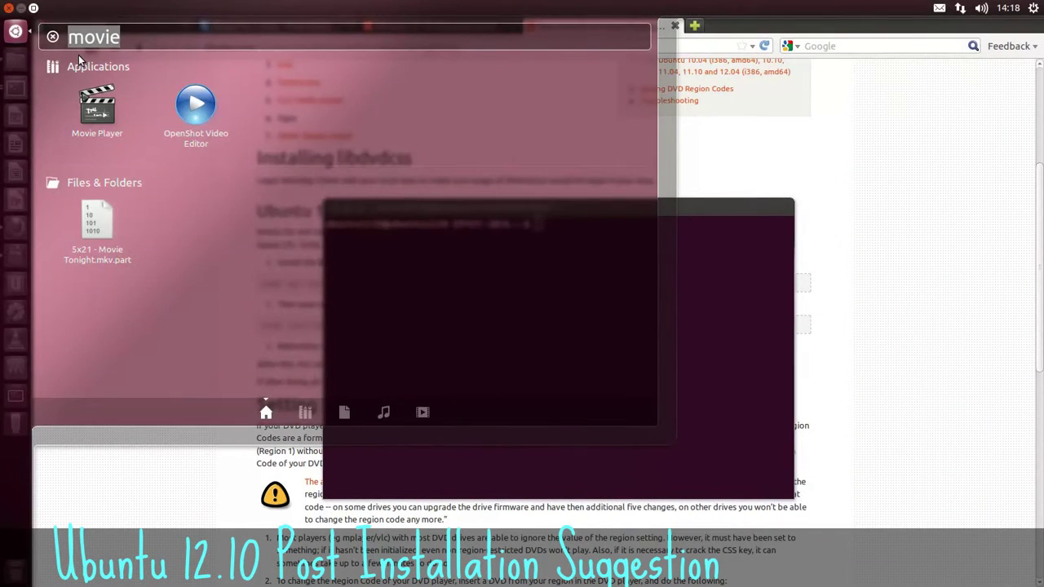
pyautogui.write('ter')
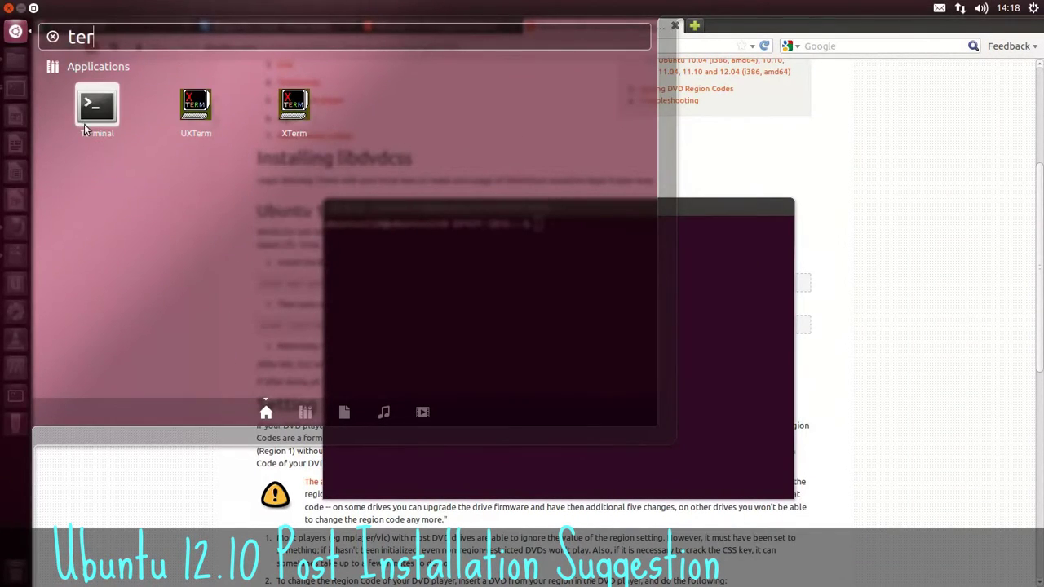
pyautogui.click(91, 124)
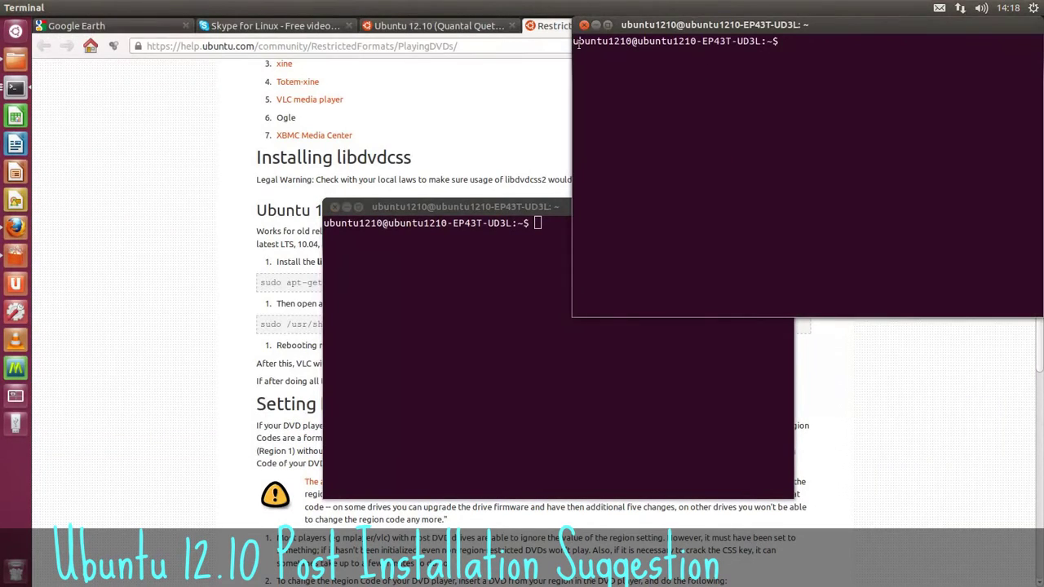
pyautogui.click(584, 26)
pyautogui.moveTo(391, 206); pyautogui.dragTo(278, 332)
# Copy 'sudo apt-get install libdvdread4' from the guide and run it in Terminal with sudo
pyautogui.click(263, 283)
pyautogui.moveTo(262, 283); pyautogui.dragTo(463, 296)
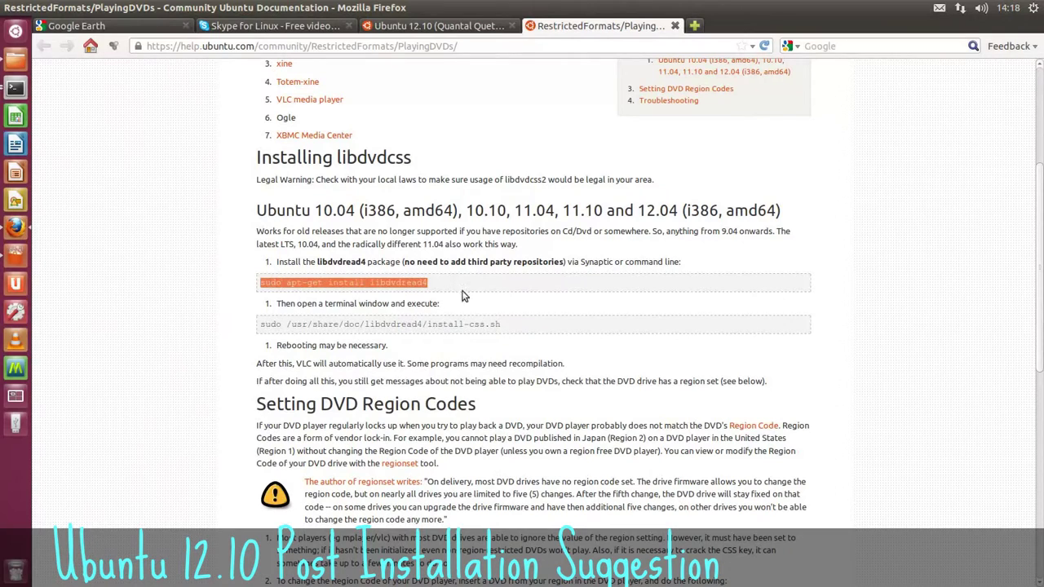
pyautogui.rightClick(363, 281)
pyautogui.click(380, 289)
pyautogui.click(13, 90)
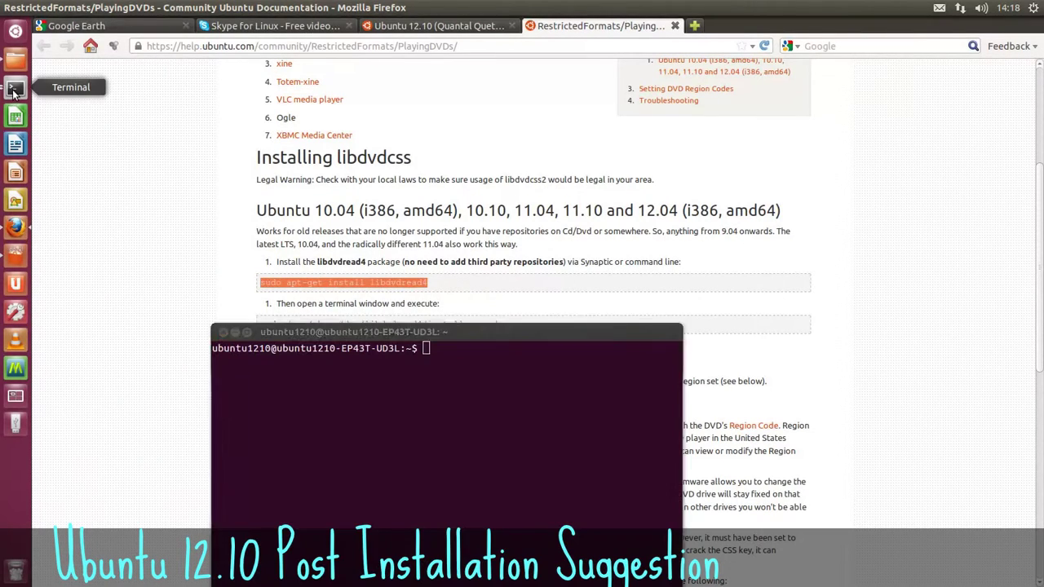
pyautogui.rightClick(435, 346)
pyautogui.click(462, 424)
pyautogui.press('Return')
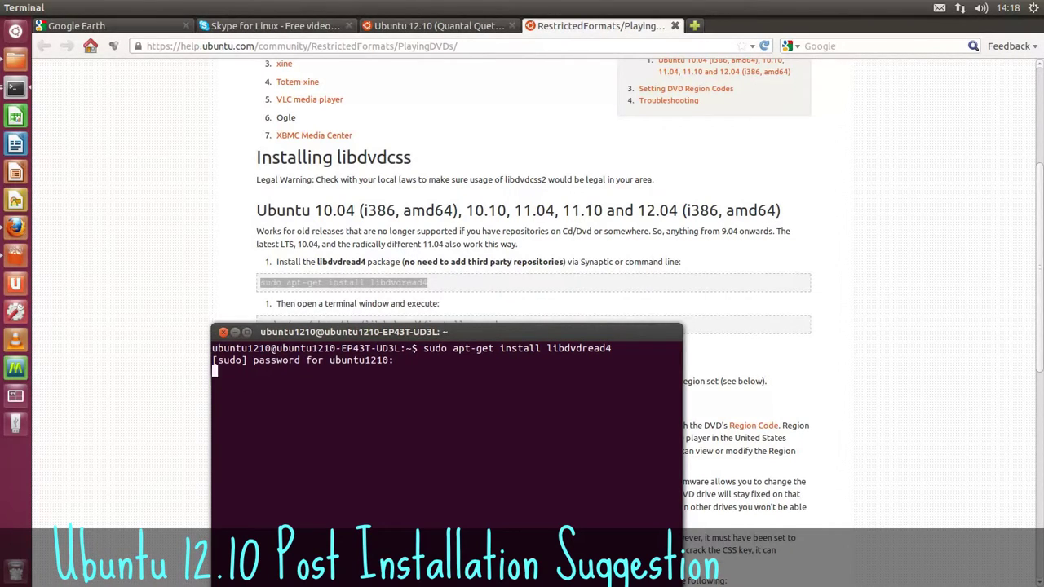
pyautogui.press('Return')
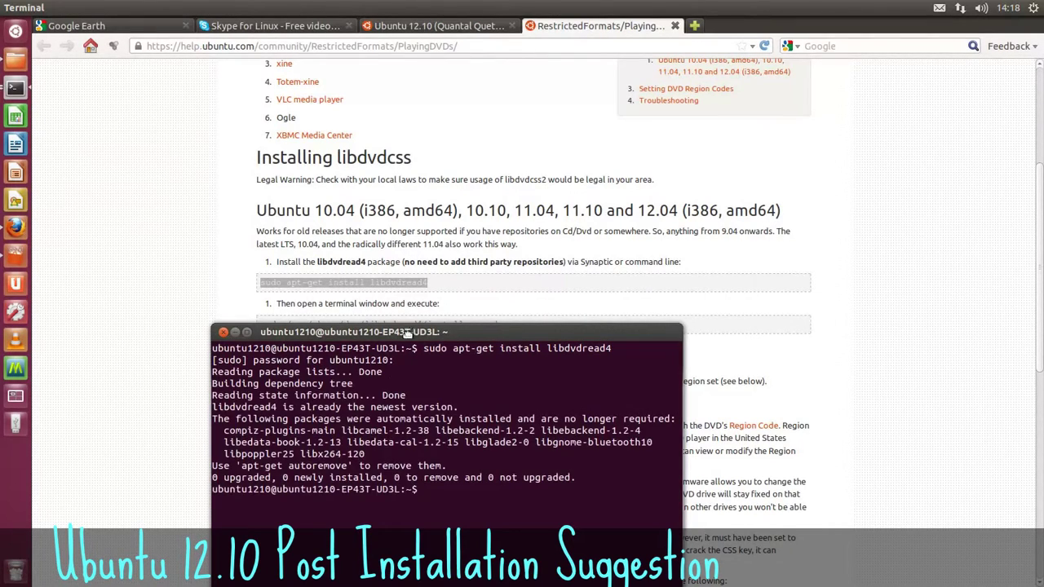
# Copy the install-css.sh command from the guide and run it in Terminal
pyautogui.moveTo(440, 332); pyautogui.dragTo(751, 210)
pyautogui.click(264, 327)
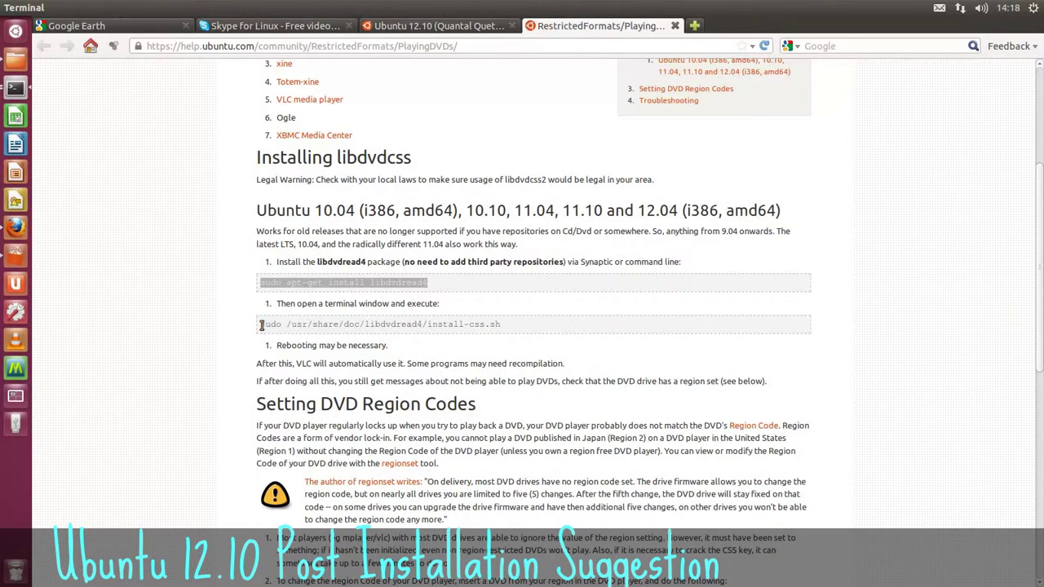
pyautogui.moveTo(261, 326); pyautogui.dragTo(531, 332)
pyautogui.rightClick(420, 322)
pyautogui.click(444, 329)
pyautogui.click(16, 87)
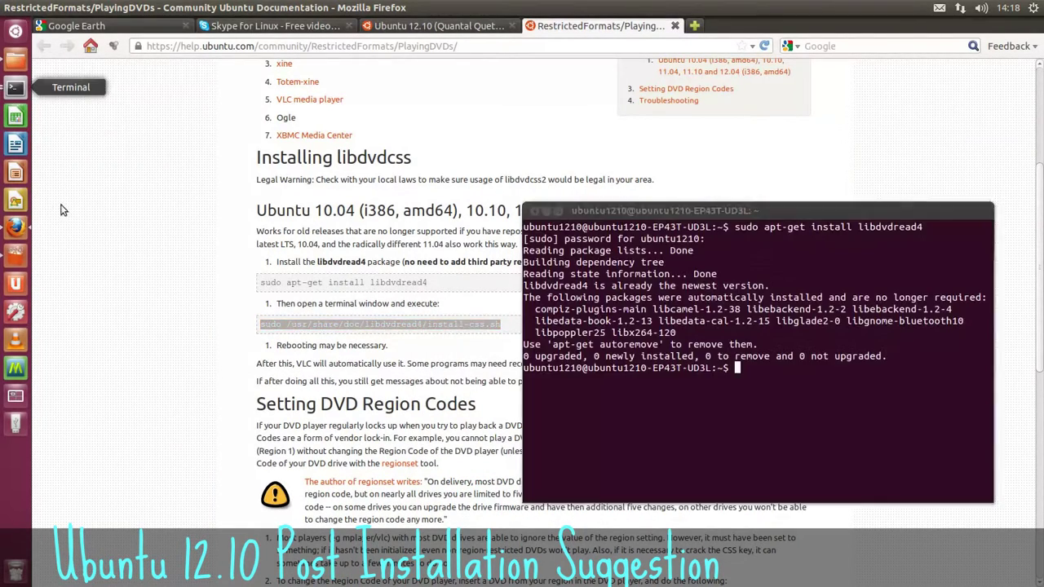
pyautogui.rightClick(759, 372)
pyautogui.click(783, 448)
pyautogui.press('Return')
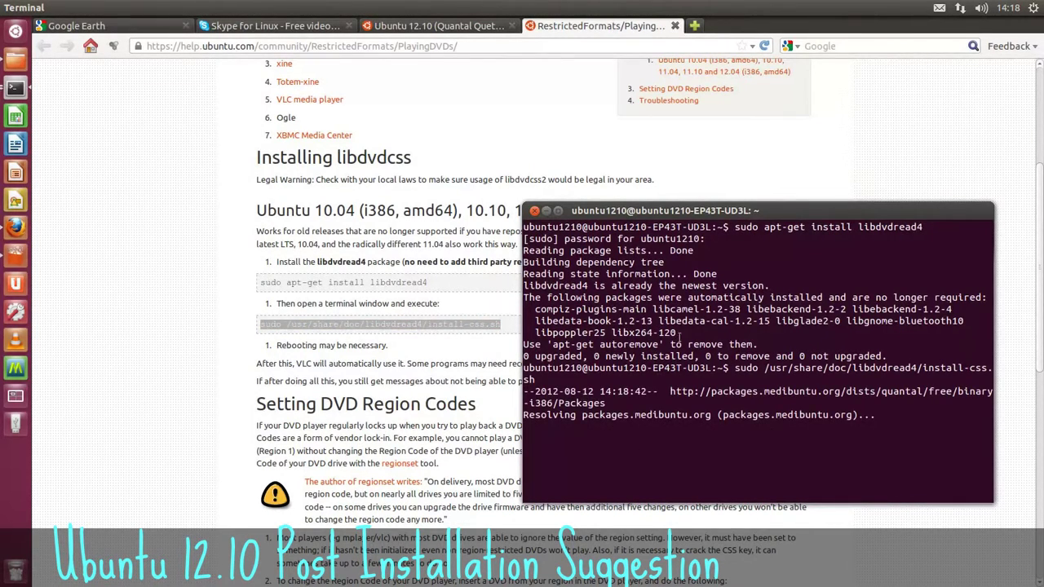
# Review the finished libdvdcss2 1.2.10 install output and close the terminal
pyautogui.moveTo(729, 214); pyautogui.dragTo(521, 132)
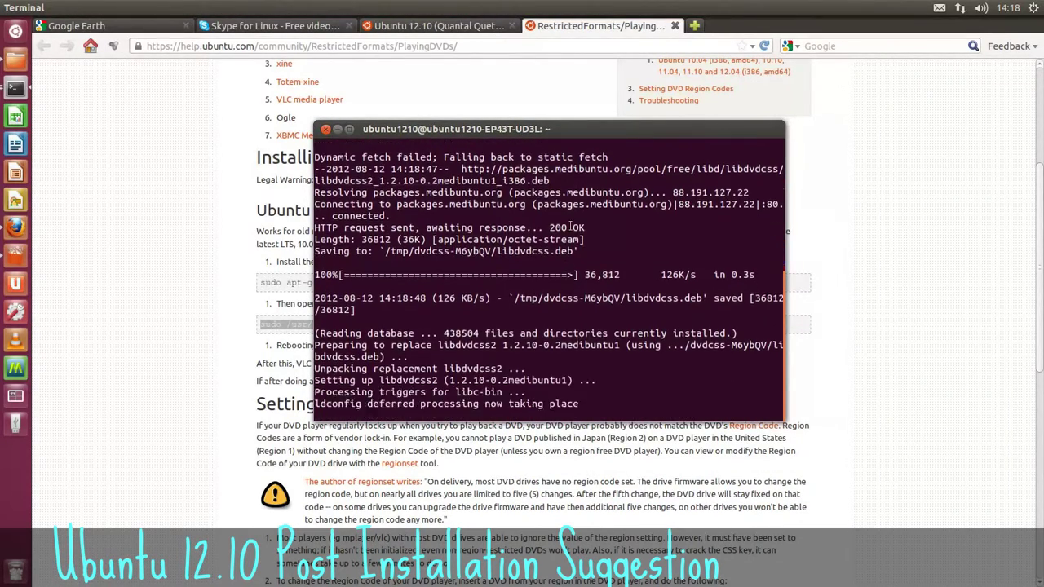
pyautogui.scroll(3, 575, 219)
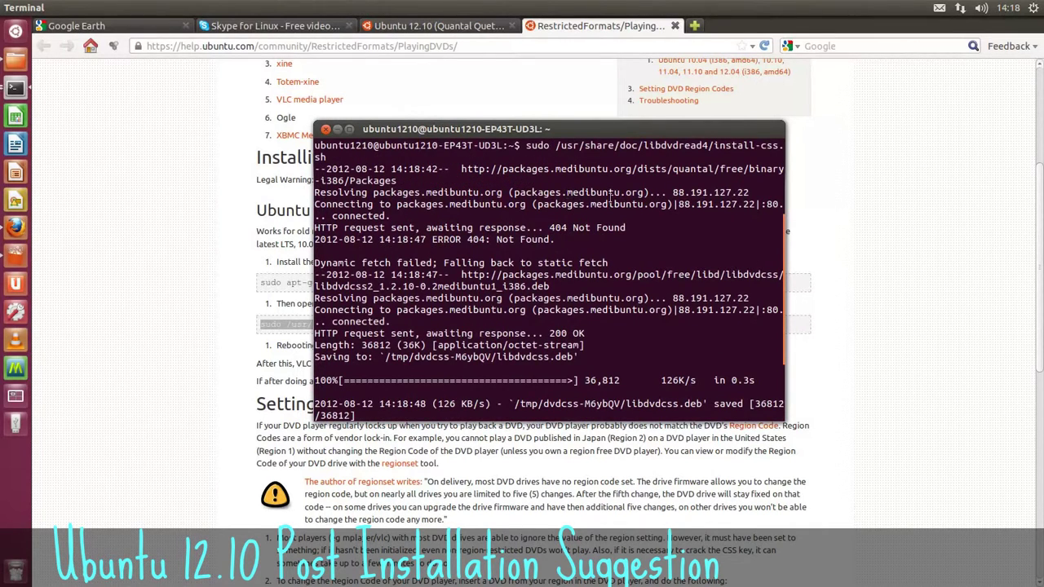
pyautogui.scroll(-3, 536, 345)
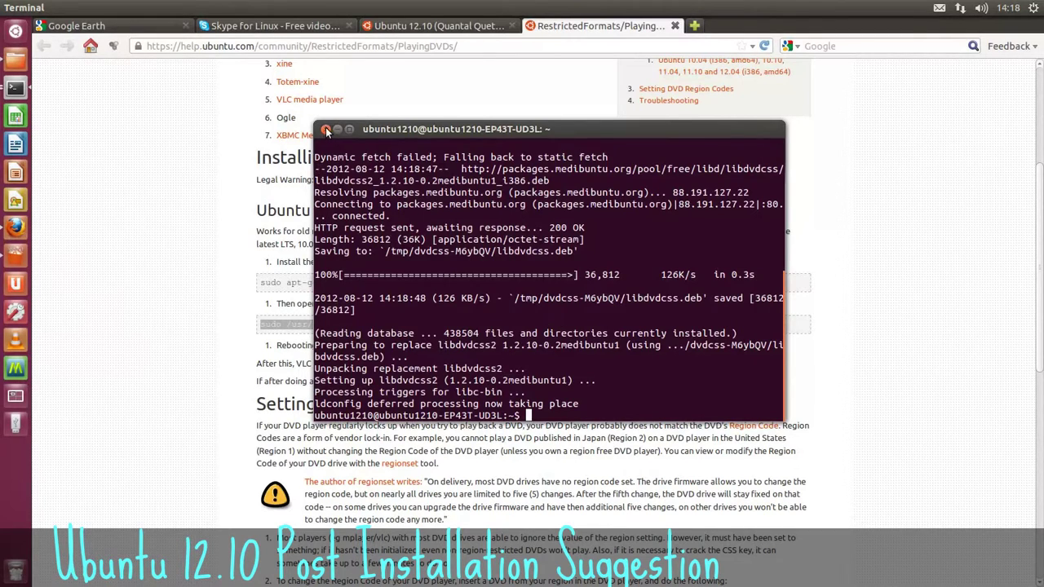
pyautogui.click(325, 130)
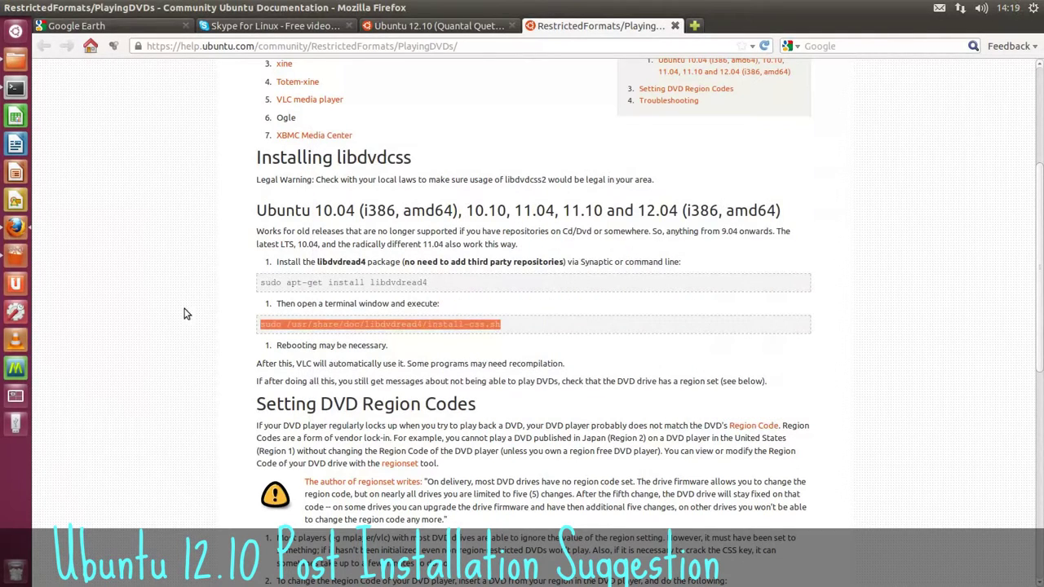
# Close the DVD, Ubuntu 12.10 and Skype tabs and quit Firefox
pyautogui.click(674, 25)
pyautogui.click(511, 25)
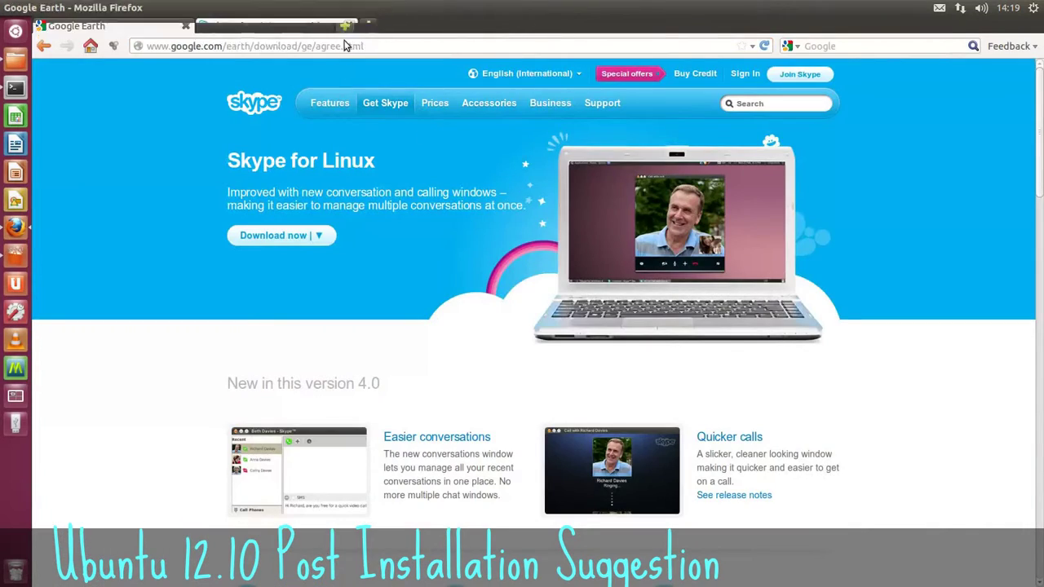
pyautogui.click(348, 25)
pyautogui.click(8, 7)
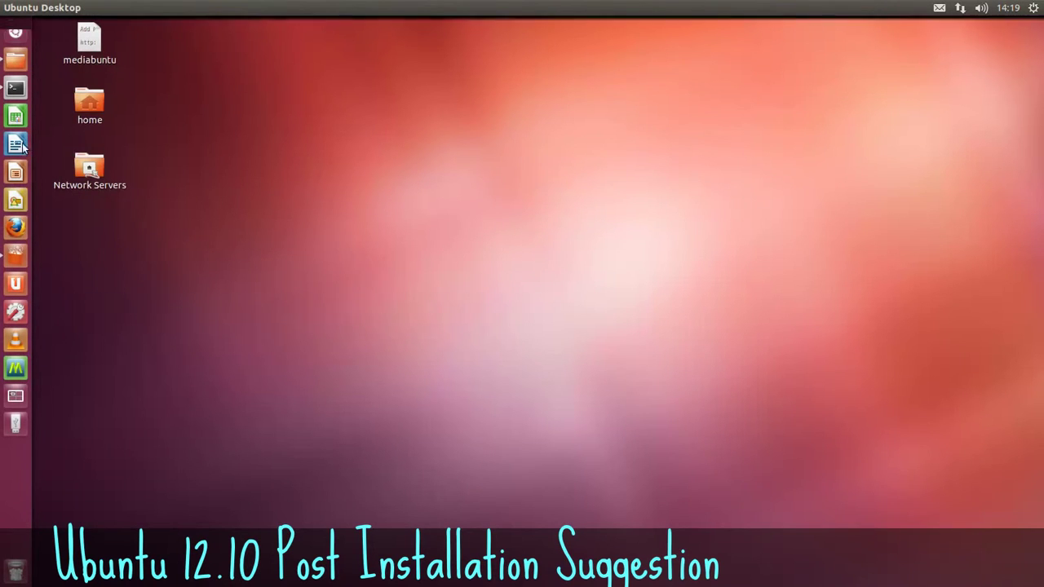
# Open the Skype .deb from the Home folder in Ubuntu Software Center
pyautogui.click(16, 64)
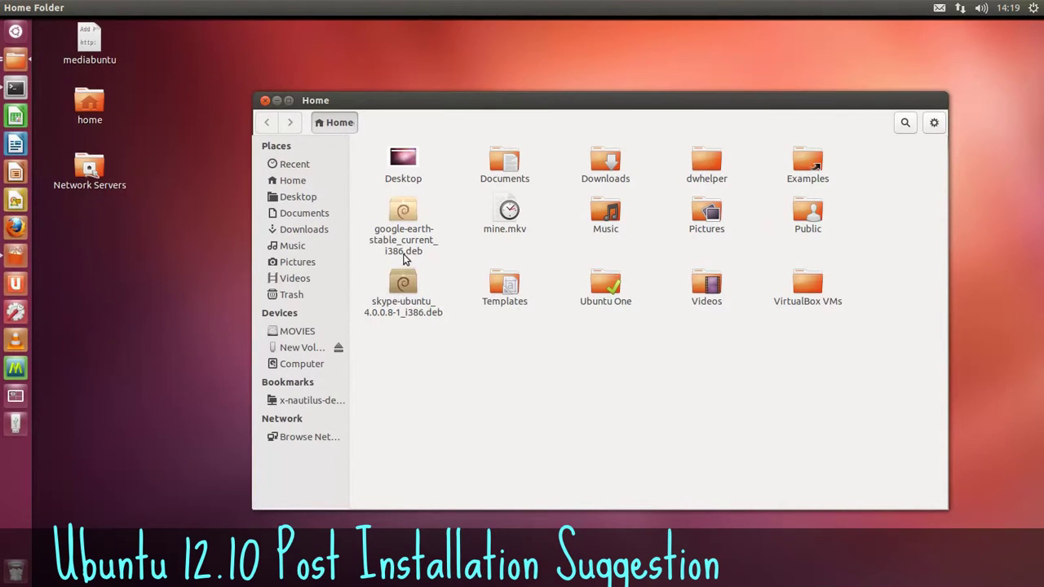
pyautogui.rightClick(404, 283)
pyautogui.click(444, 292)
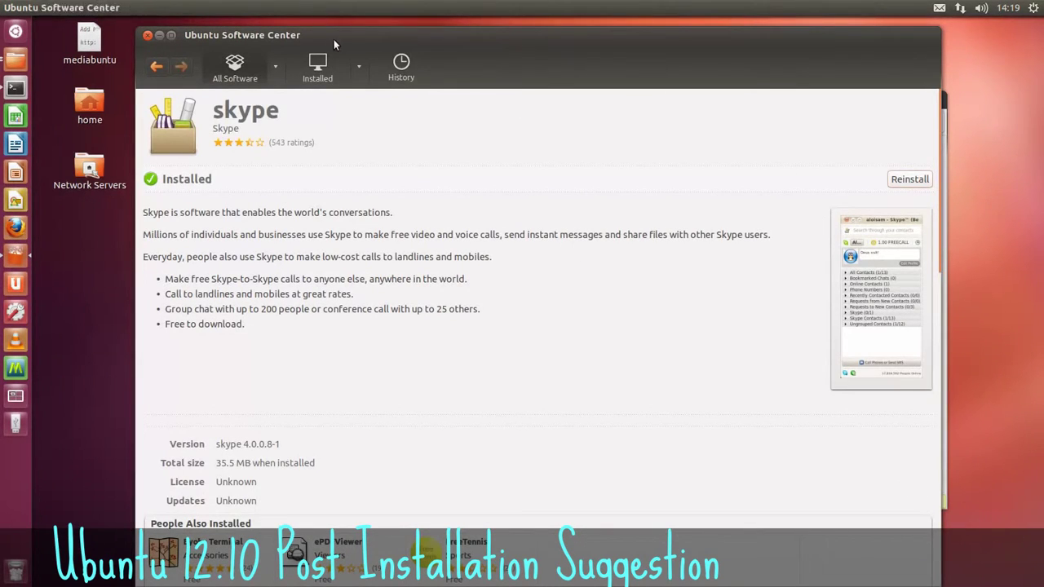
# Open the google-earth .deb in Ubuntu Software Center for installation
pyautogui.moveTo(333, 38); pyautogui.dragTo(371, 521)
pyautogui.click(394, 208)
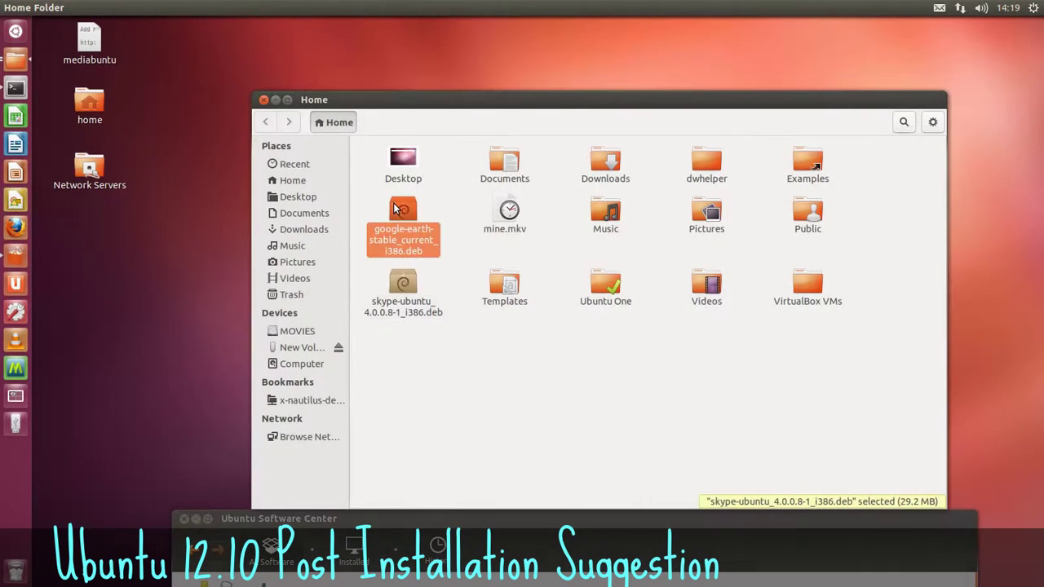
pyautogui.rightClick(394, 209)
pyautogui.click(429, 213)
pyautogui.moveTo(461, 512); pyautogui.dragTo(493, 62)
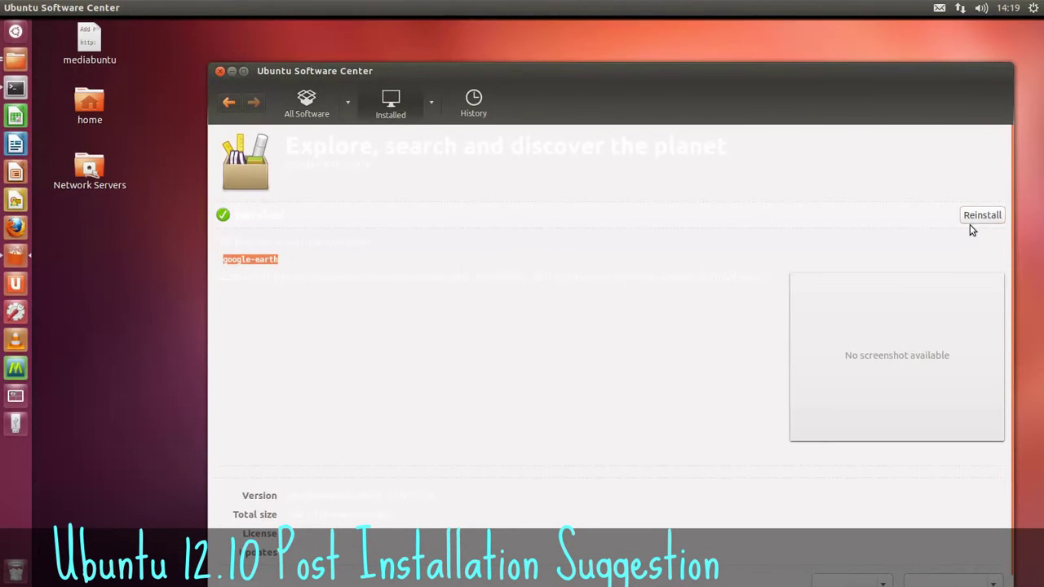
# Close Software Center and the Home folder window
pyautogui.click(221, 73)
pyautogui.click(262, 103)
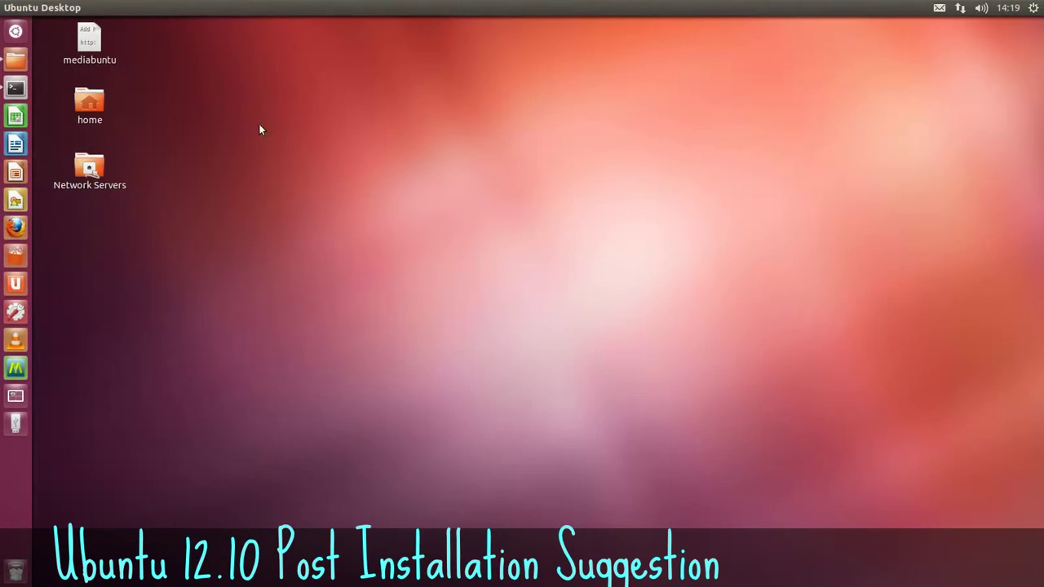
pyautogui.click(16, 30)
pyautogui.press('Return')
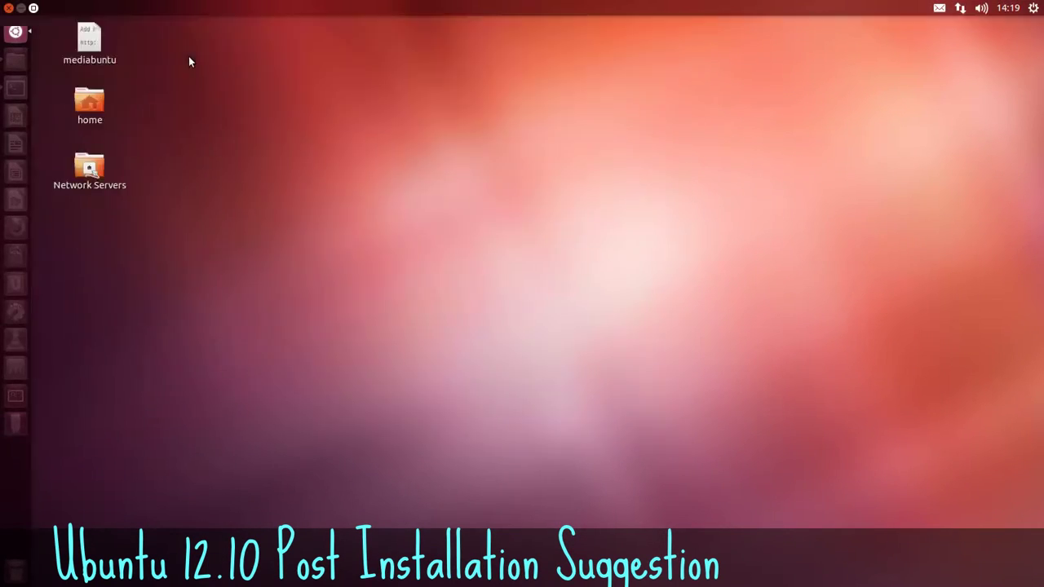
# Launch Skype from a Dash search for 'sk' and close its sign-in window
pyautogui.press('super')
pyautogui.write('sk')
pyautogui.press('Return')
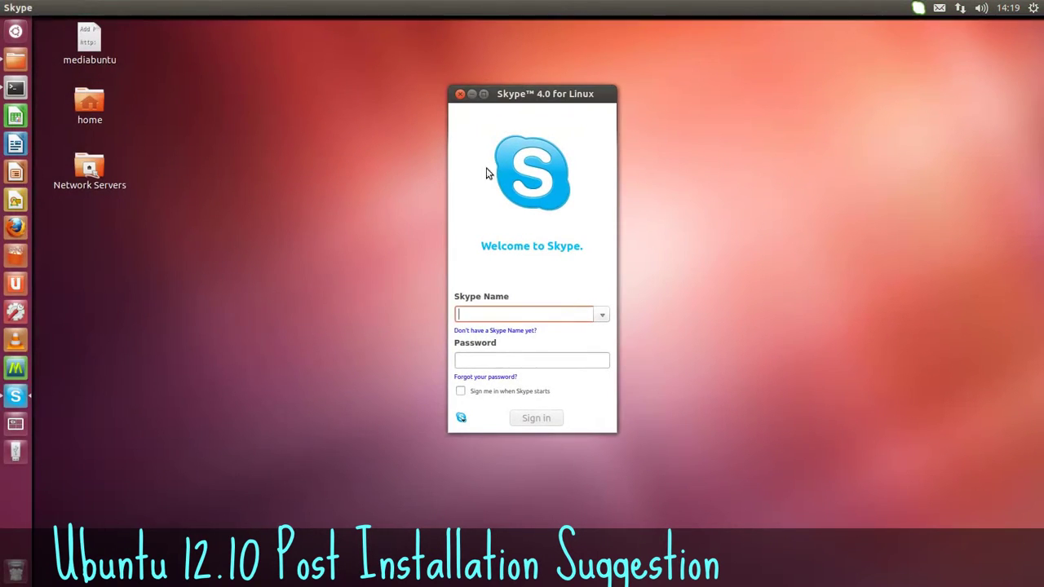
pyautogui.click(460, 94)
# Search 'google' in the Dash, pin Google Earth to the launcher and start it
pyautogui.click(23, 34)
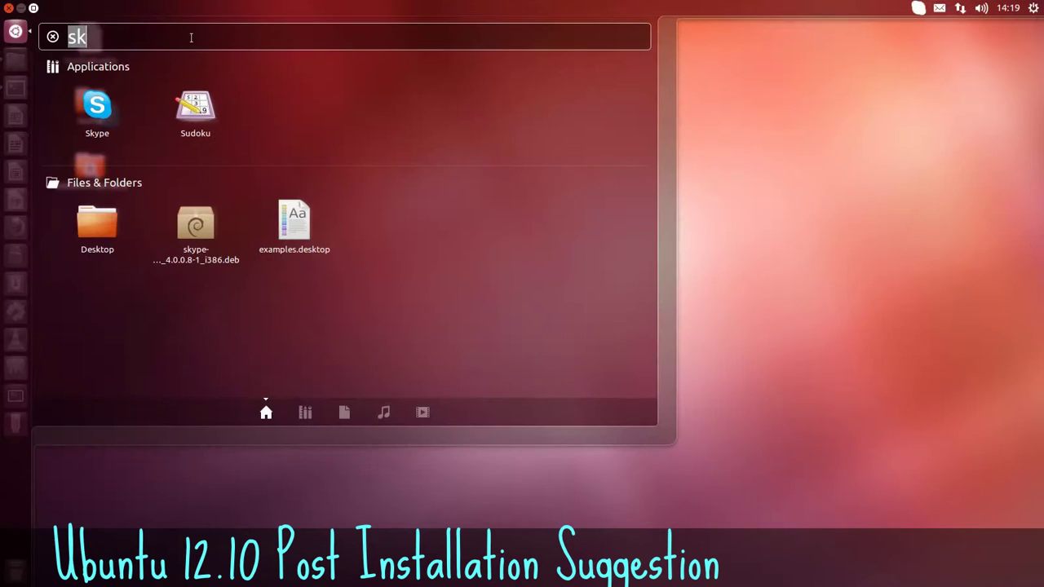
pyautogui.write('google')
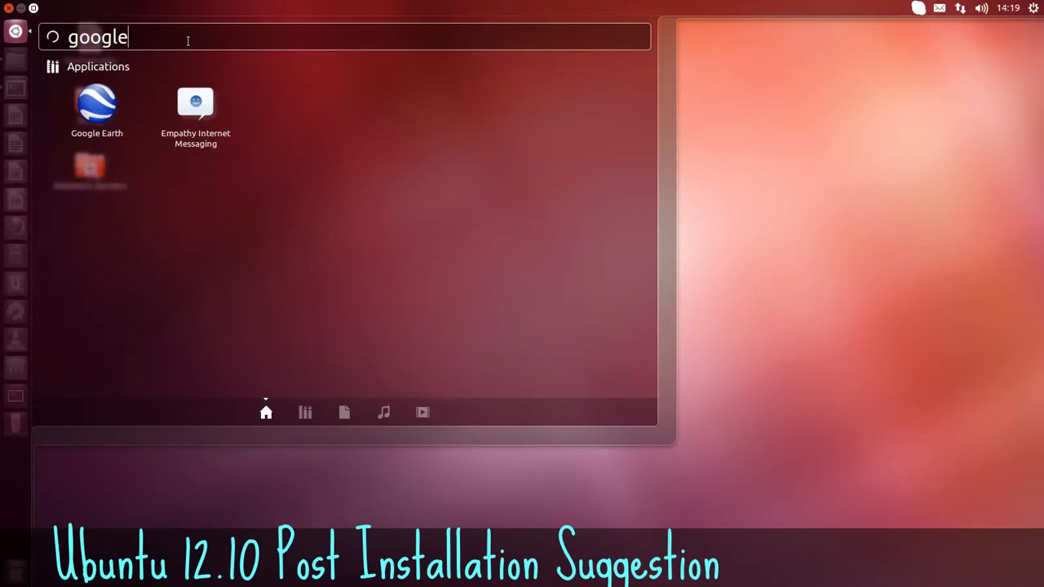
pyautogui.moveTo(110, 102); pyautogui.dragTo(5, 317)
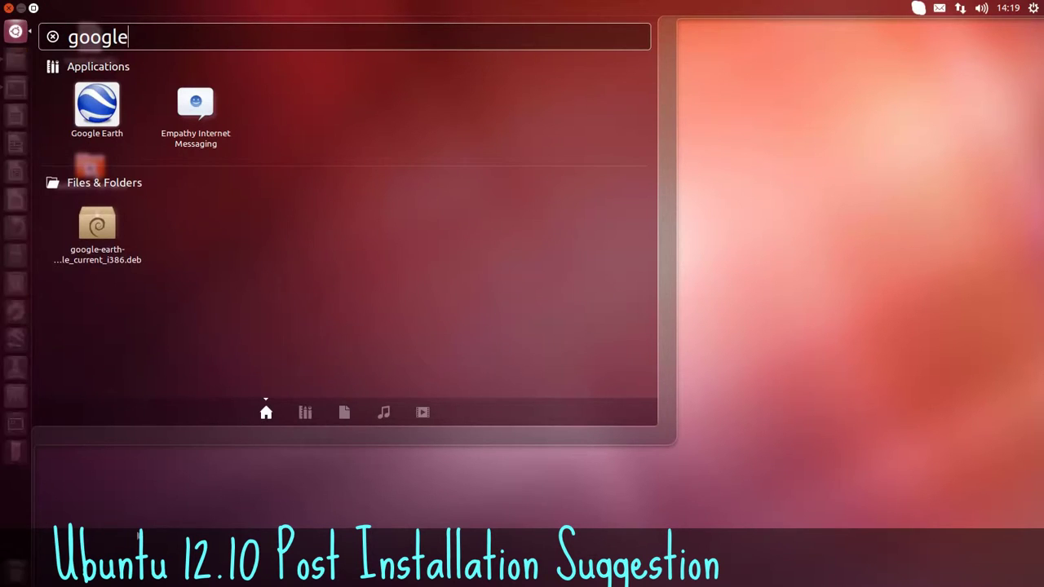
pyautogui.press('Escape')
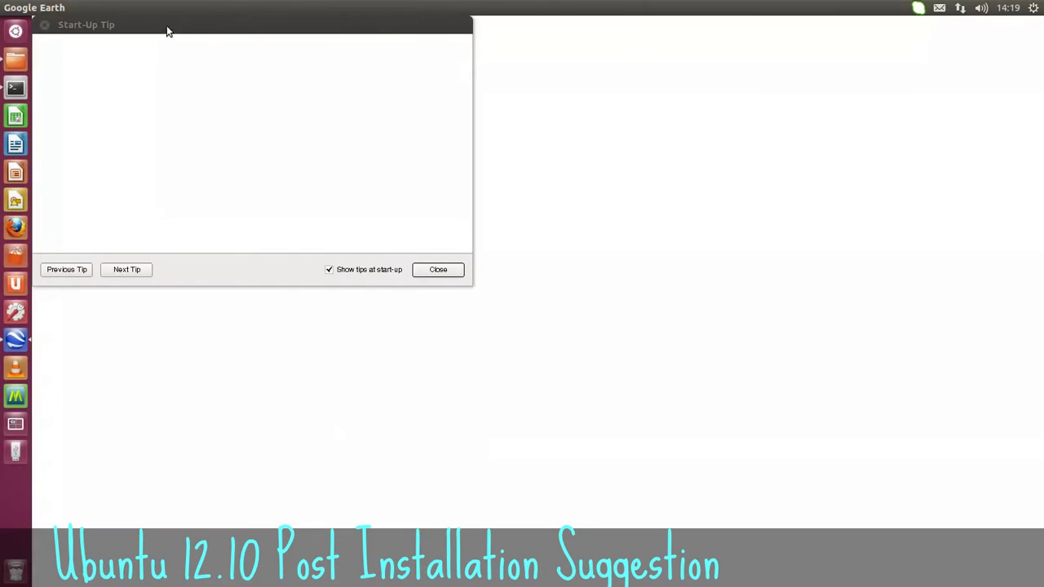
# Move Google Earth's Start-Up Tip aside and bring up its launcher Quit option
pyautogui.moveTo(168, 28); pyautogui.dragTo(275, 80)
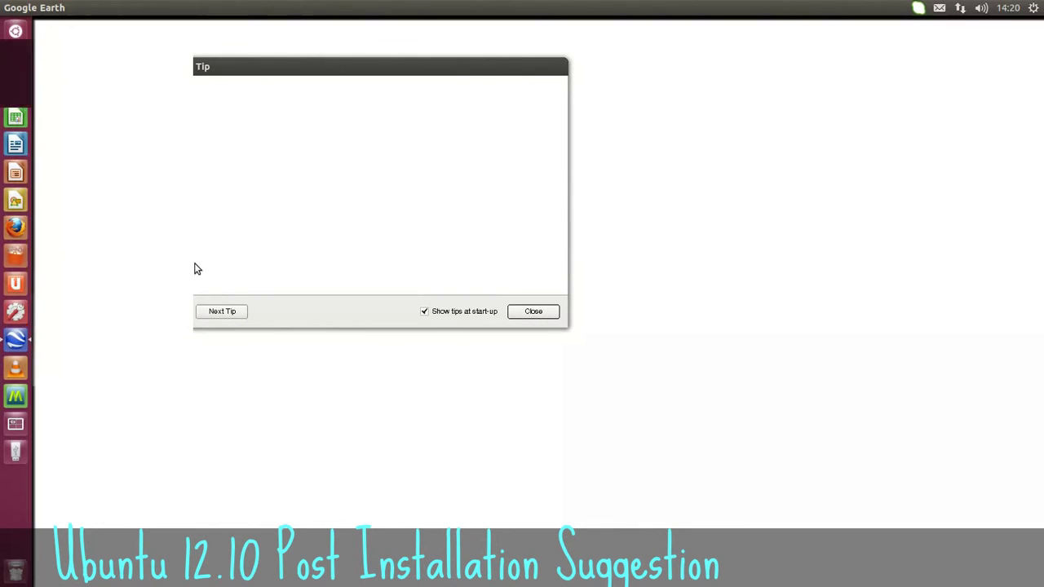
pyautogui.rightClick(10, 337)
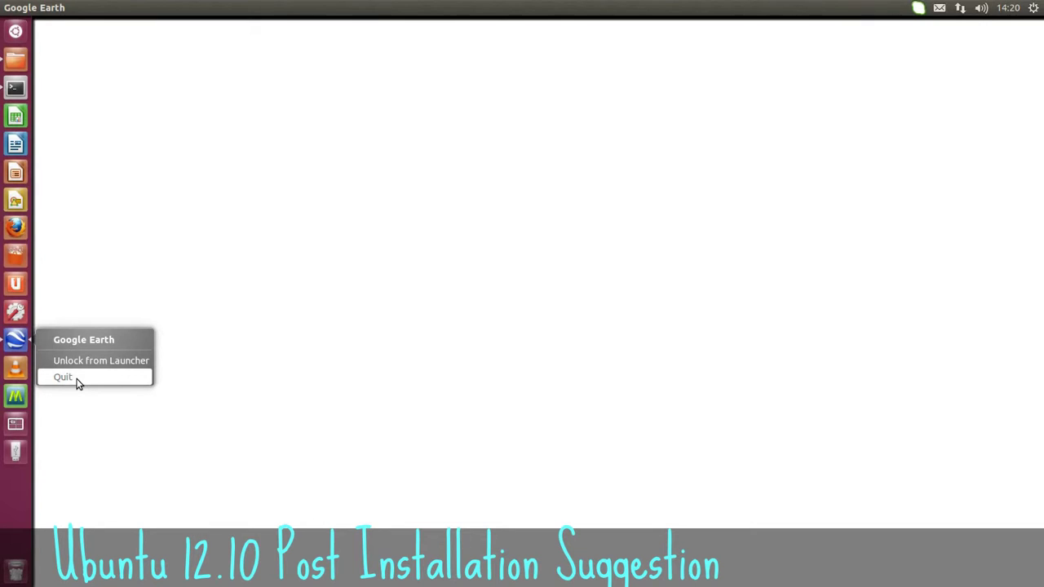
# Open and then dismiss the Dash so the bare desktop shows after Google Earth quits
pyautogui.click(16, 31)
pyautogui.click(195, 531)
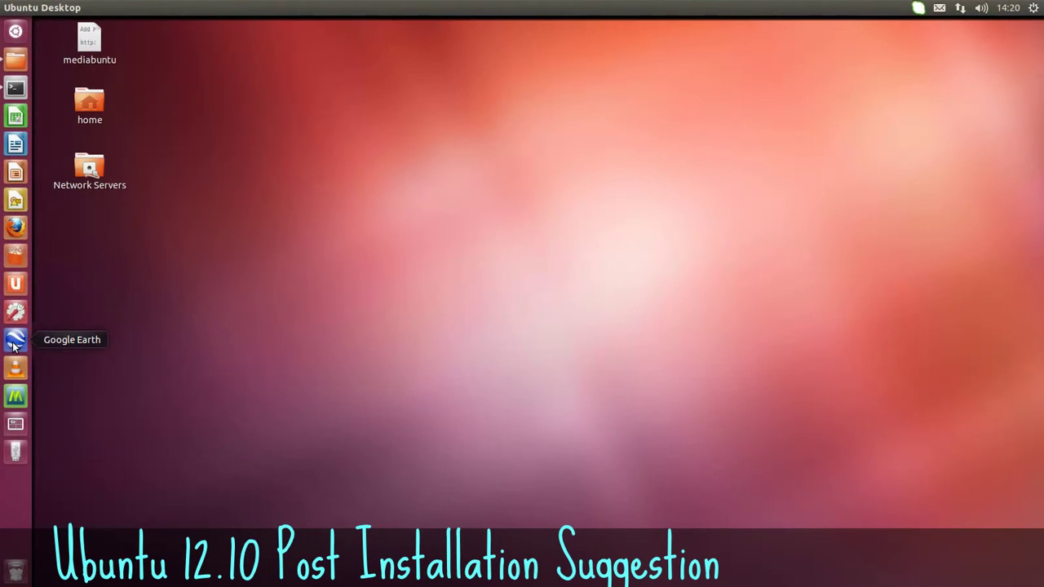
# Launch MyUnity, drop launcher transparency from 100% to 0%, and adjust the launcher icon size
pyautogui.click(14, 403)
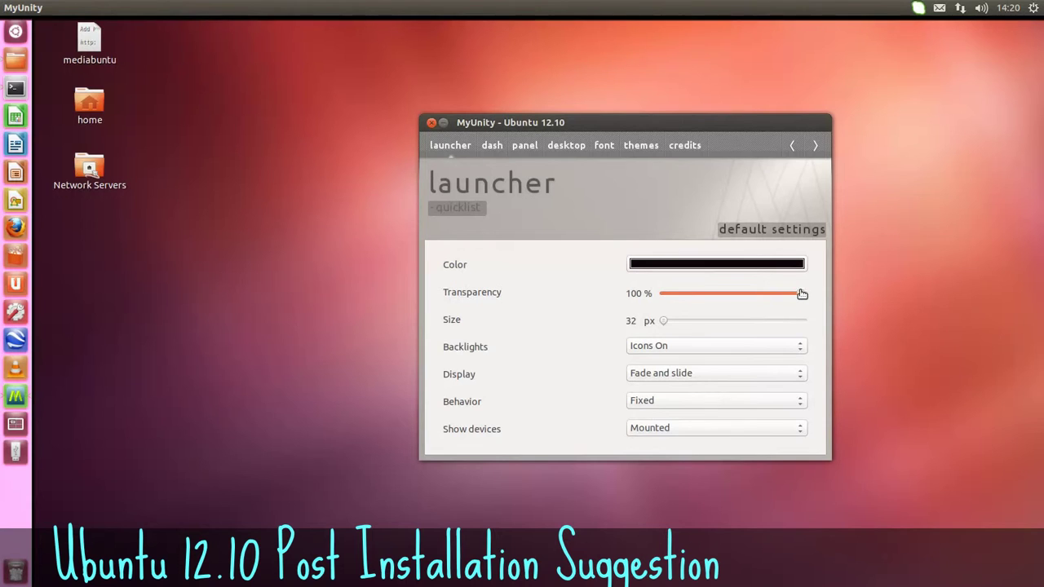
pyautogui.moveTo(802, 294); pyautogui.dragTo(649, 303)
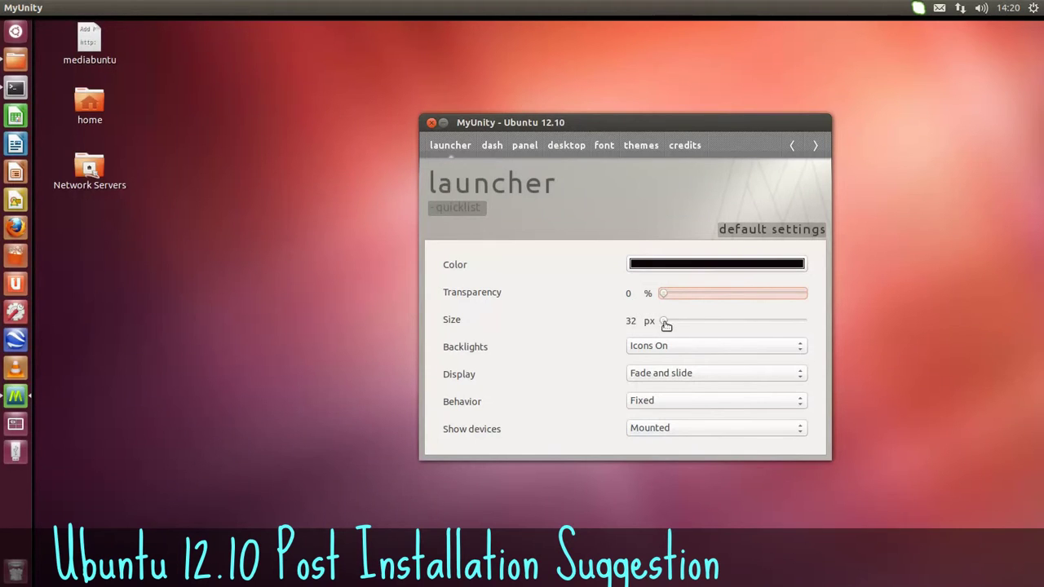
pyautogui.moveTo(666, 324); pyautogui.dragTo(737, 295)
# Set MyUnity's panel transparency to 100%
pyautogui.click(524, 145)
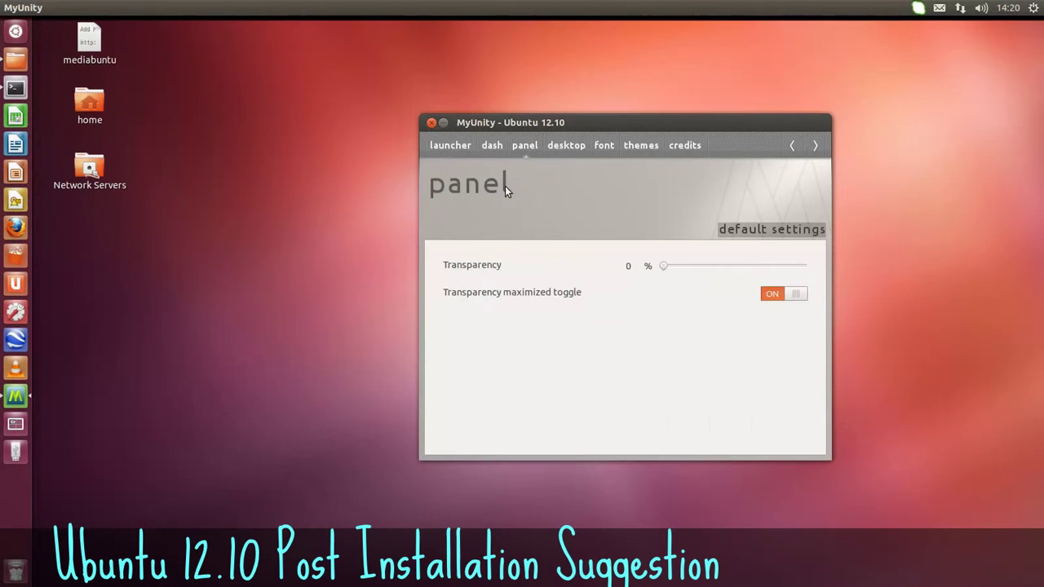
pyautogui.moveTo(664, 267)
pyautogui.mouseDown()
pyautogui.moveTo(809, 273)
pyautogui.moveTo(665, 266)
pyautogui.mouseUp()
pyautogui.hotkey('alt', 'F4')
# Turn off the desktop home and networking icons, then browse the font, themes and credits pages
pyautogui.click(566, 145)
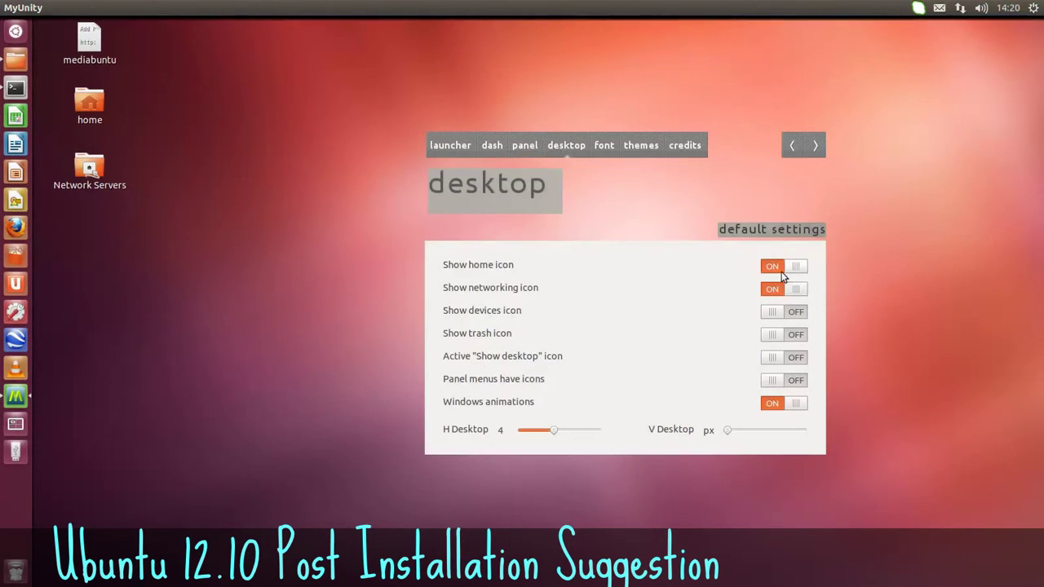
pyautogui.moveTo(789, 289); pyautogui.dragTo(764, 269)
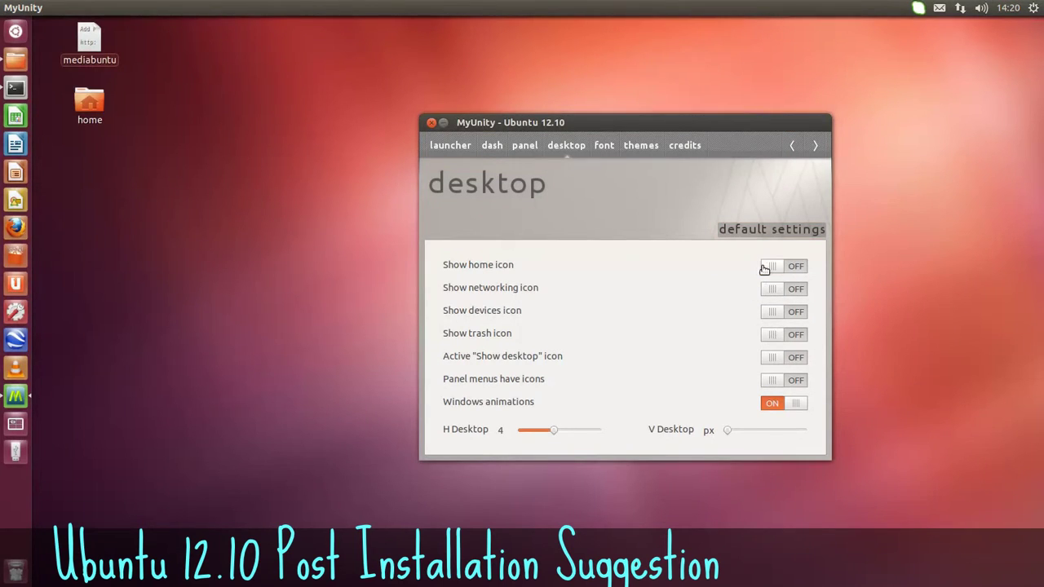
pyautogui.click(603, 147)
pyautogui.click(640, 146)
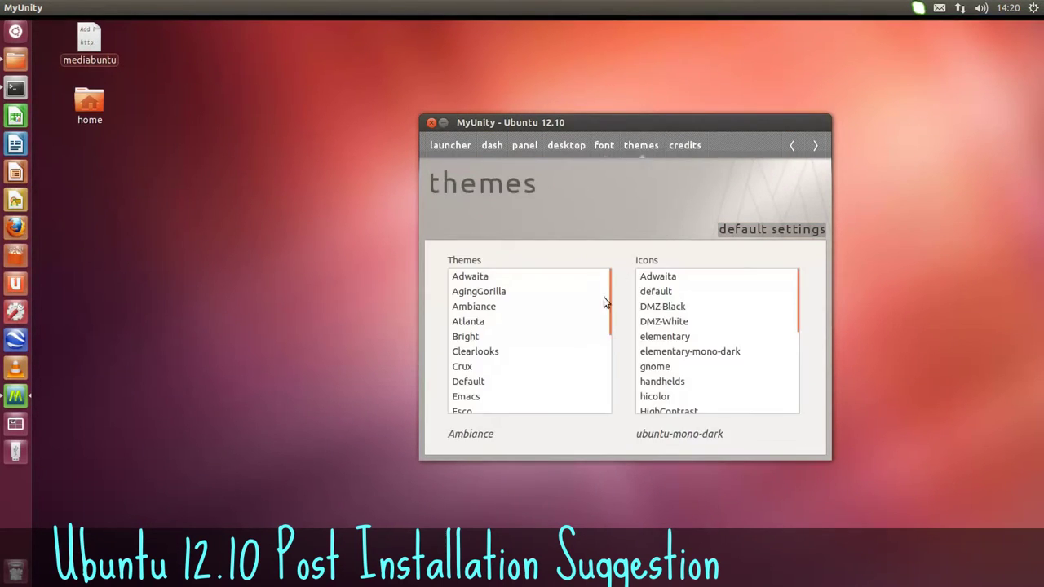
pyautogui.click(681, 152)
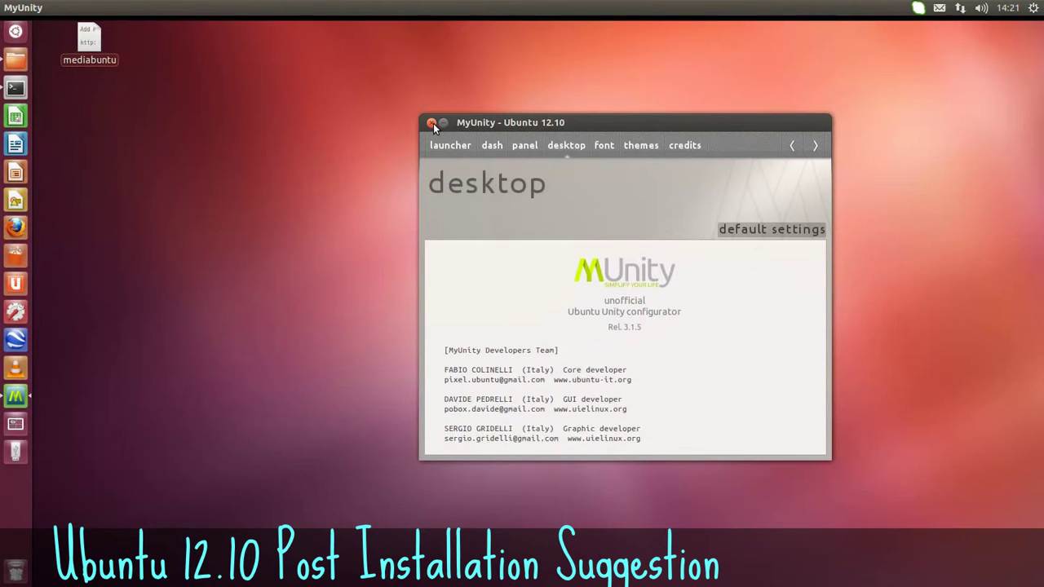
# Close MyUnity and search Ubuntu Software Center for 'compiz'
pyautogui.click(432, 123)
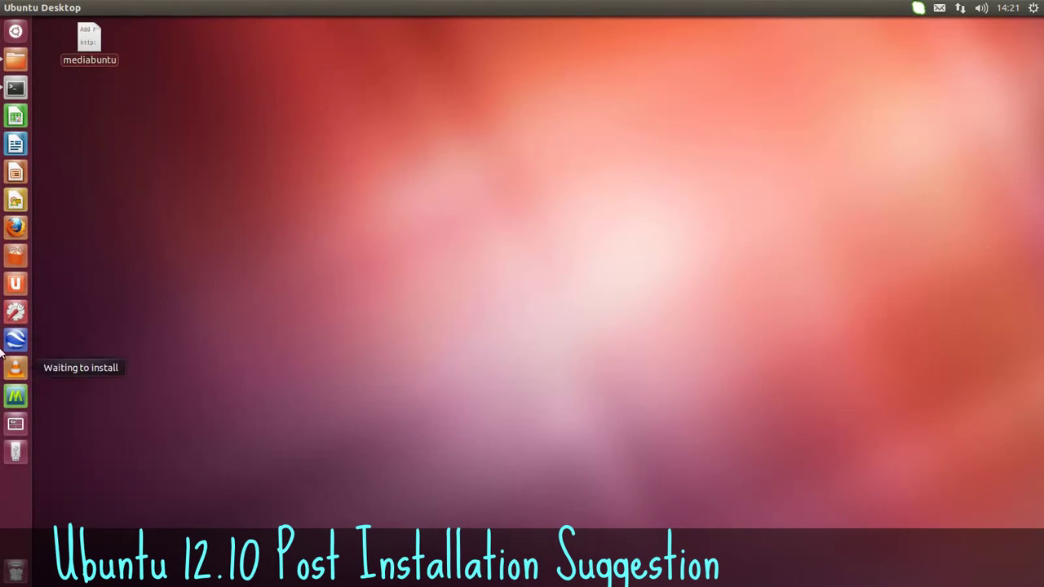
pyautogui.click(13, 255)
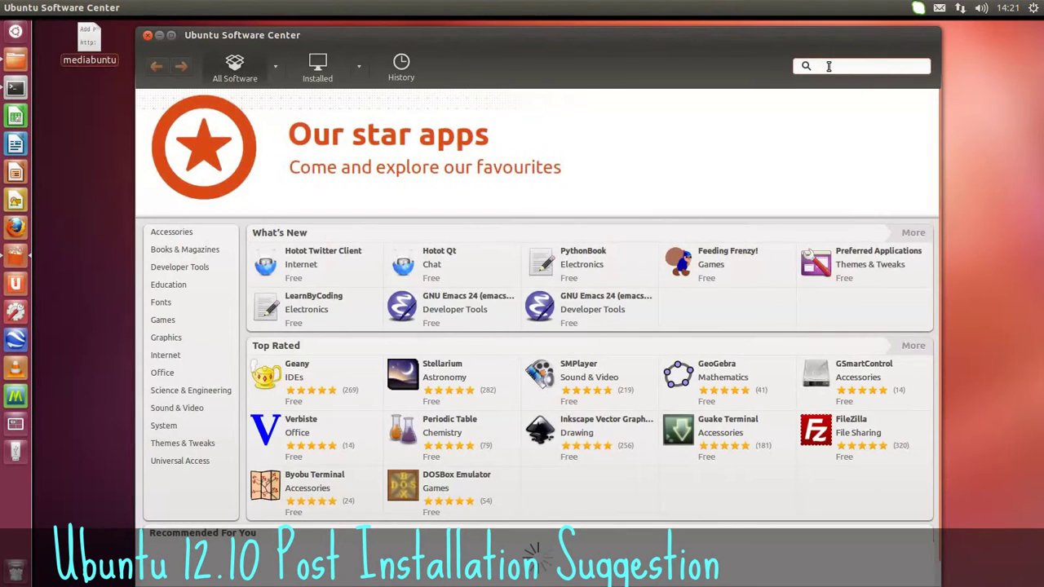
pyautogui.write('compi')
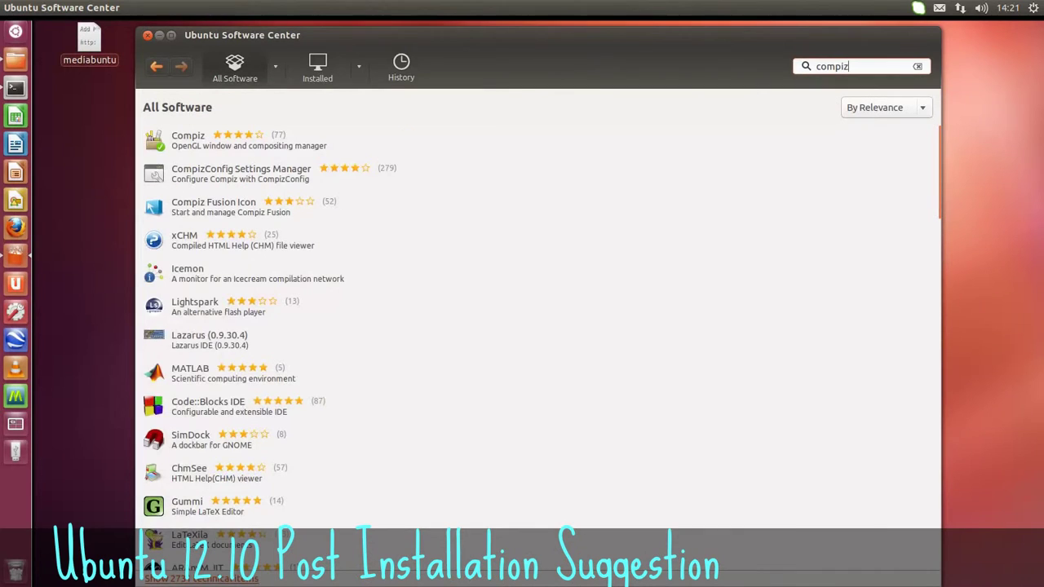
pyautogui.write('z')
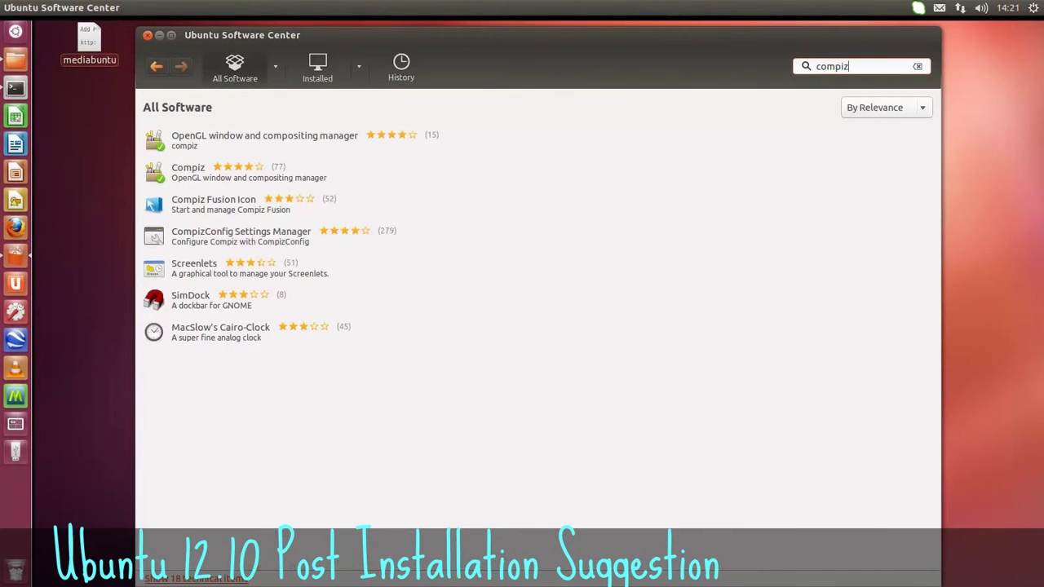
# Install CompizConfig Settings Manager, authorizing with the account password, then close Software Center
pyautogui.click(194, 241)
pyautogui.click(903, 265)
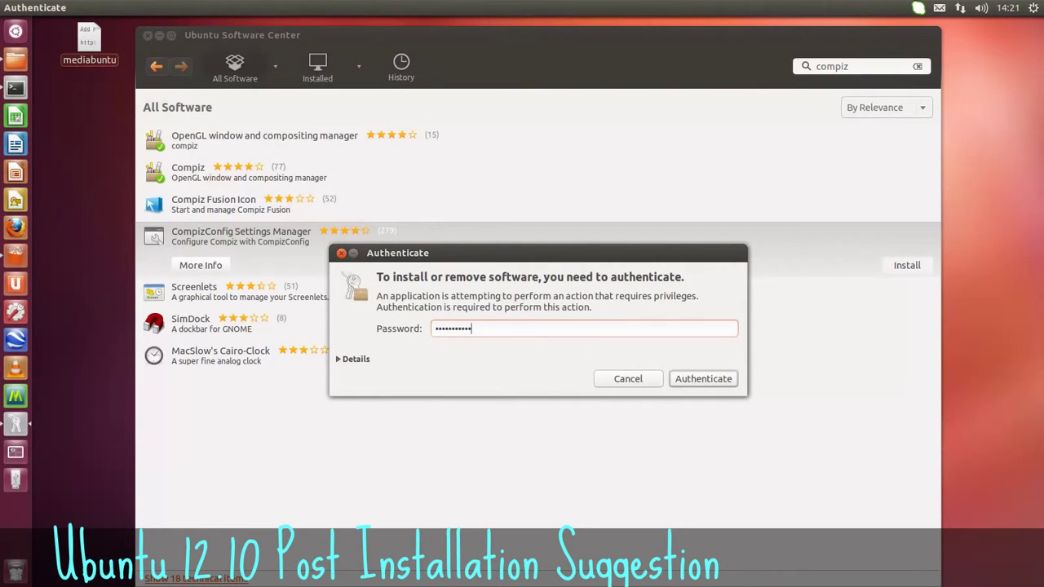
pyautogui.press('Return')
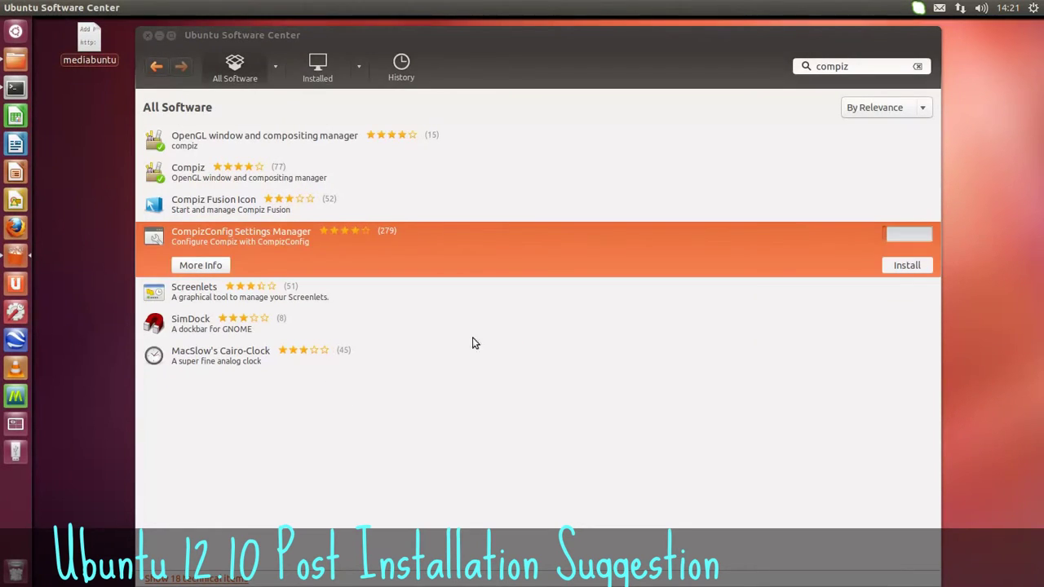
pyautogui.click(159, 35)
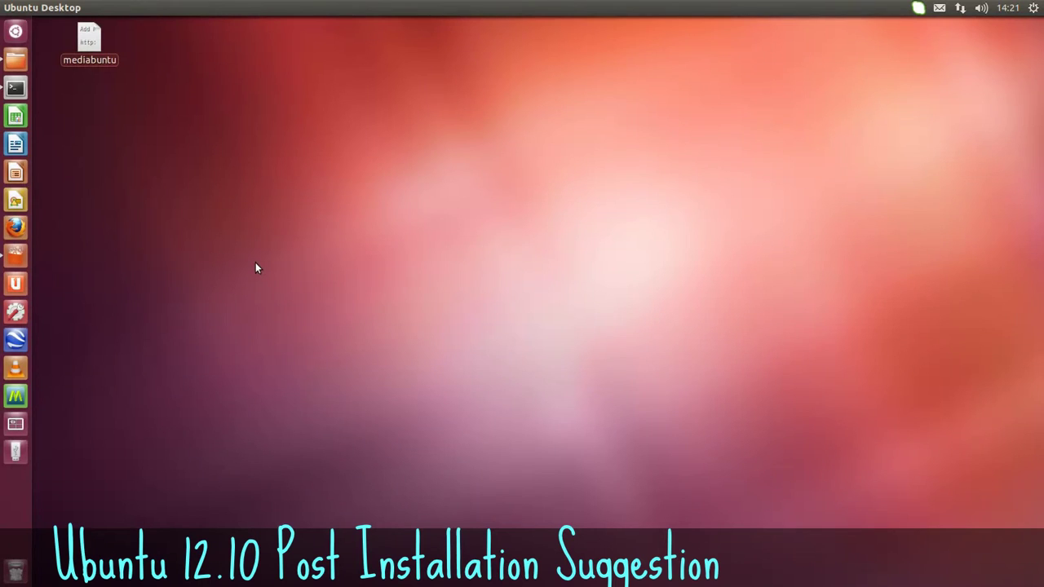
# Open the New Volume drive and bring up the context menu of 'stephen fry in america 2008 2.flv'
pyautogui.click(16, 451)
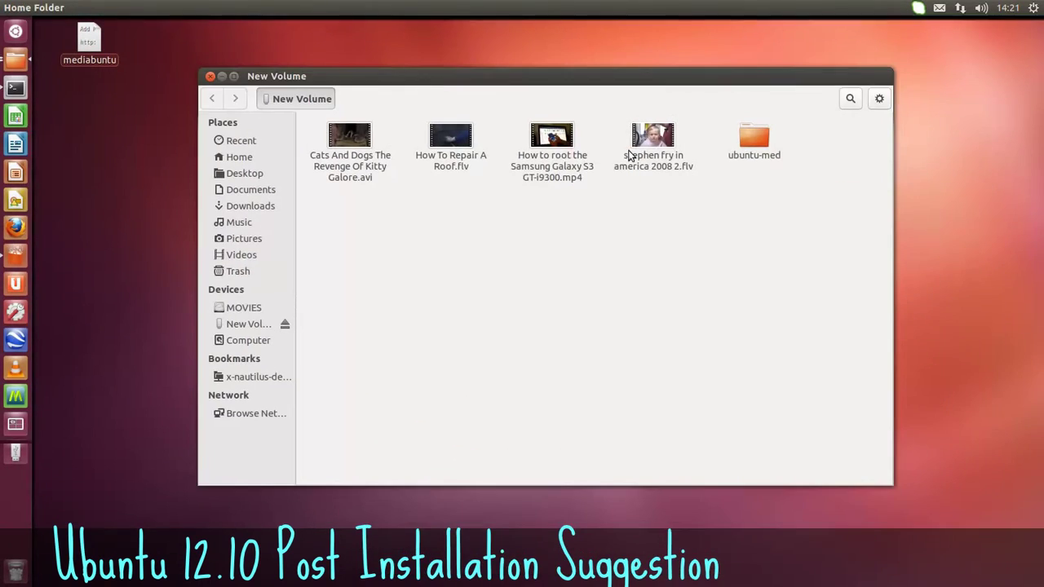
pyautogui.rightClick(652, 146)
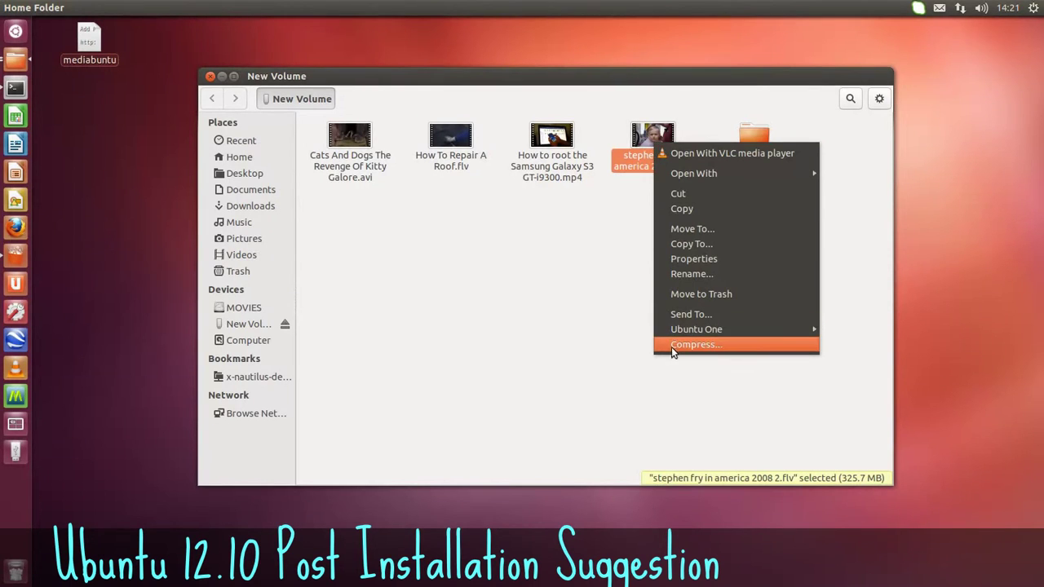
pyautogui.click(647, 139)
pyautogui.rightClick(647, 137)
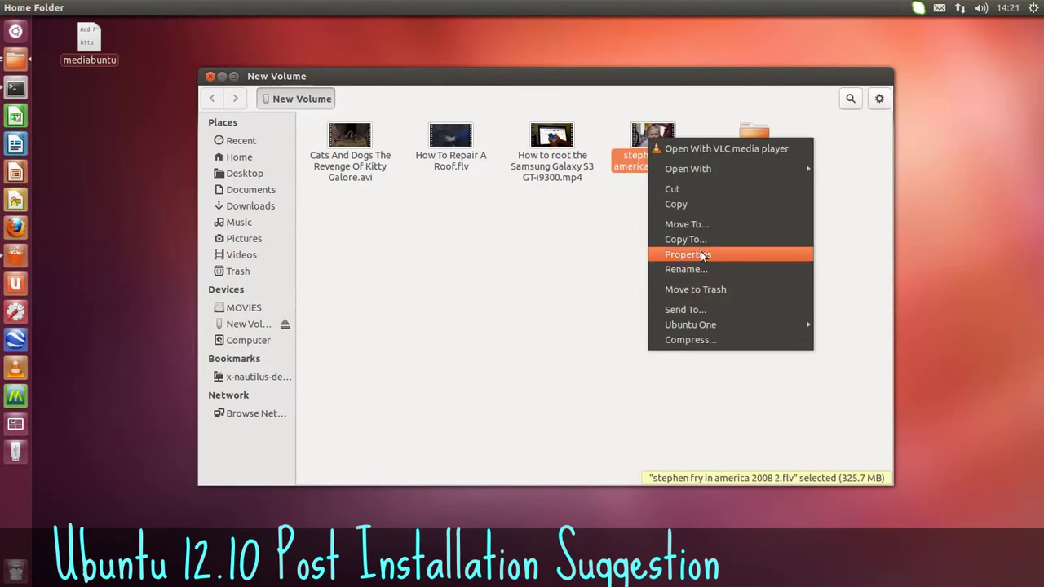
# In the flv file's Properties Open With list, set VLC media player as default for Flash video
pyautogui.click(701, 256)
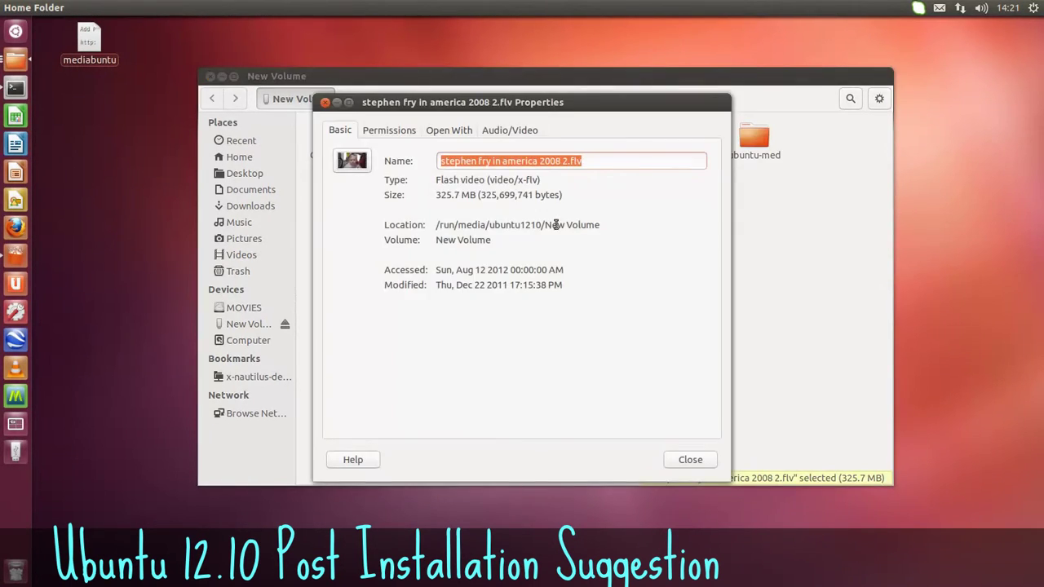
pyautogui.click(451, 131)
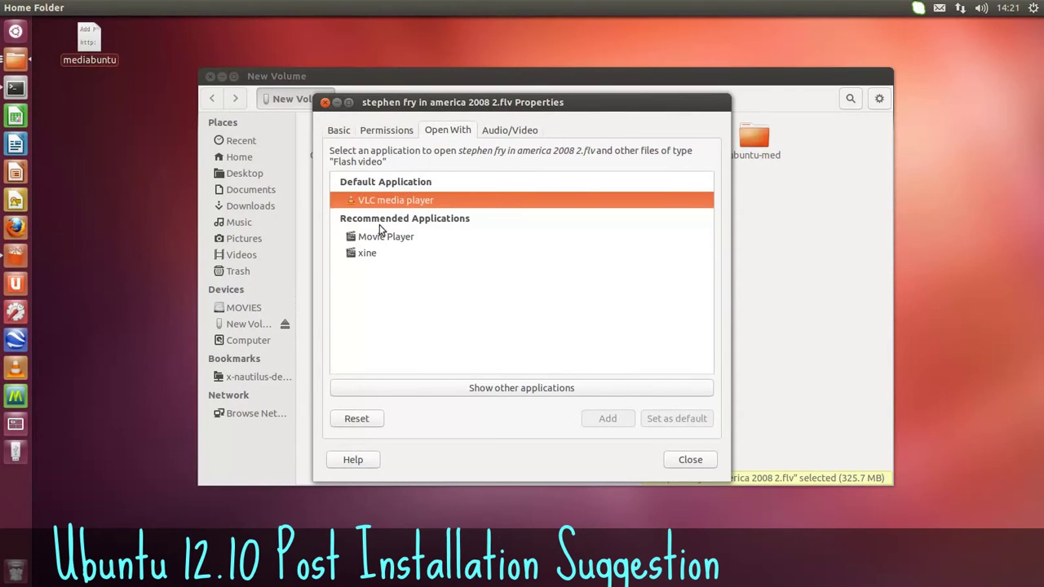
pyautogui.click(377, 241)
pyautogui.click(368, 255)
pyautogui.click(376, 238)
pyautogui.click(377, 201)
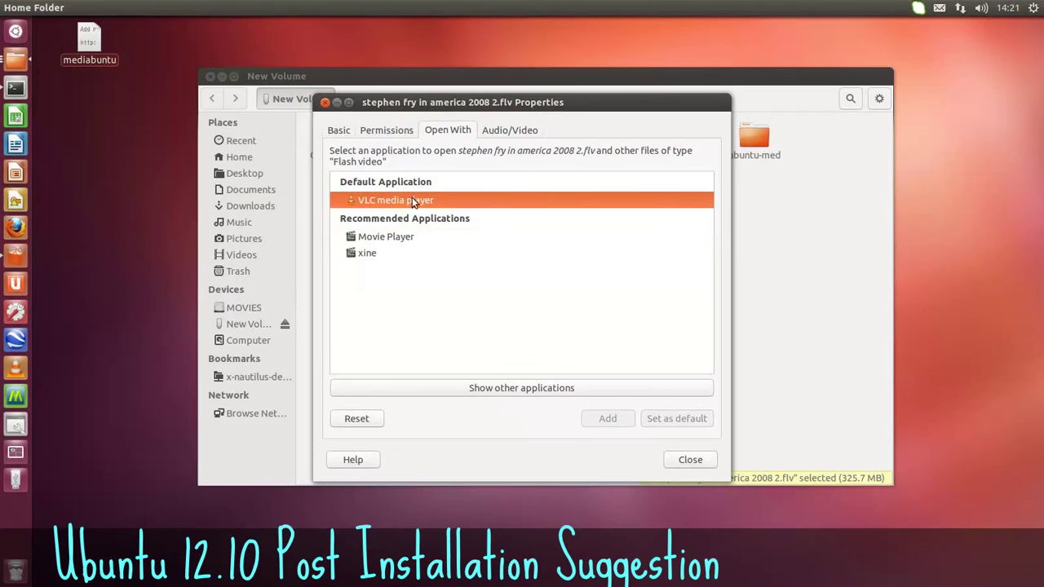
pyautogui.click(375, 241)
pyautogui.click(657, 421)
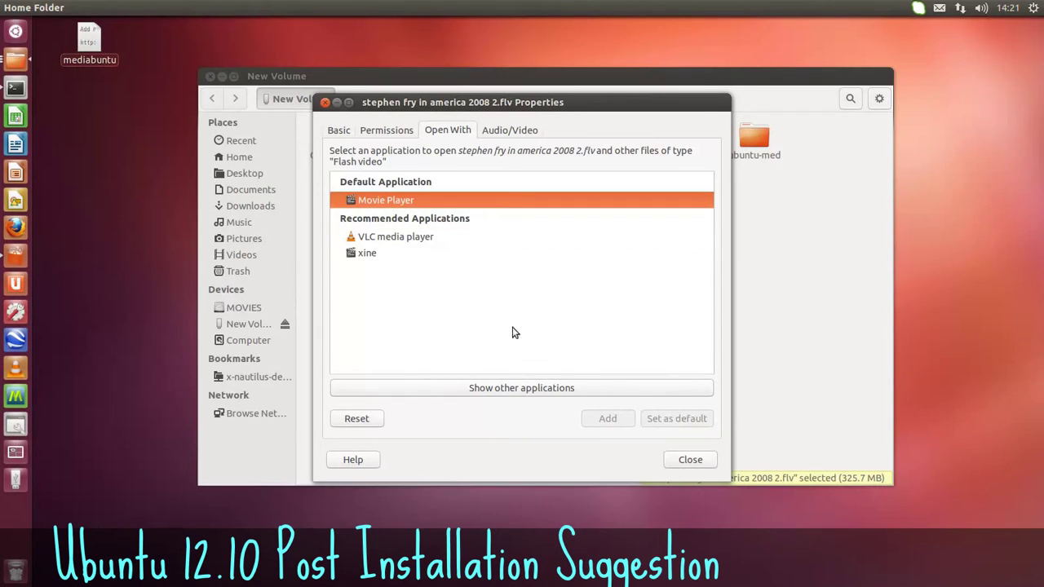
pyautogui.click(388, 238)
pyautogui.click(688, 420)
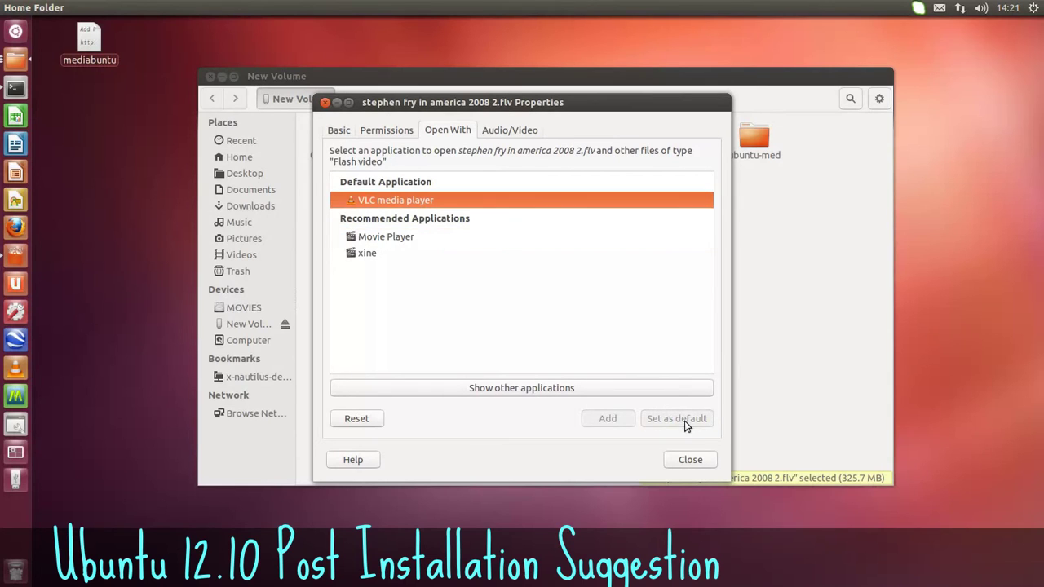
# Play the America 2008 flv in VLC at about 39% volume, then close VLC
pyautogui.click(687, 461)
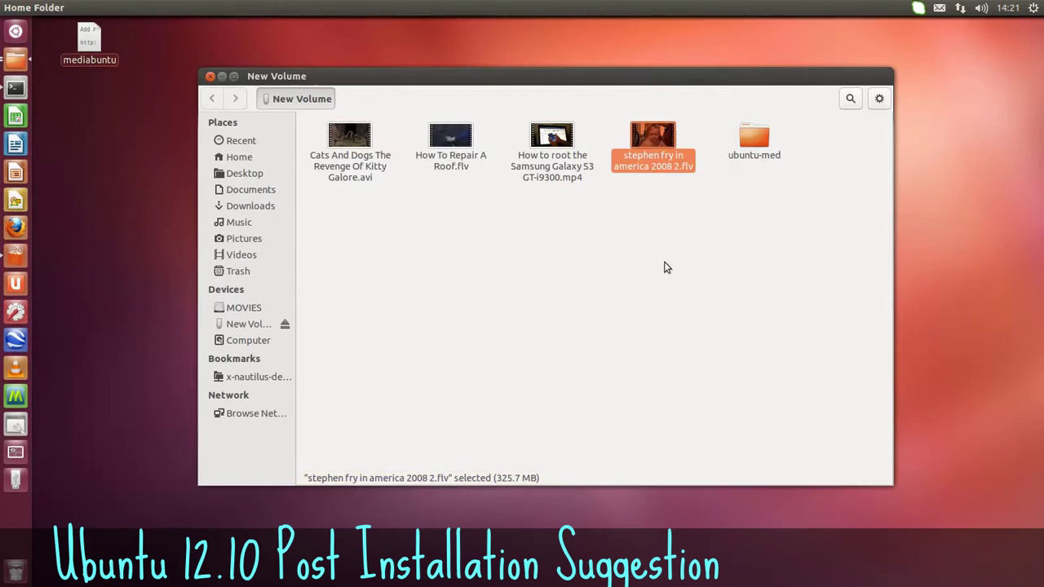
pyautogui.rightClick(646, 138)
pyautogui.click(653, 150)
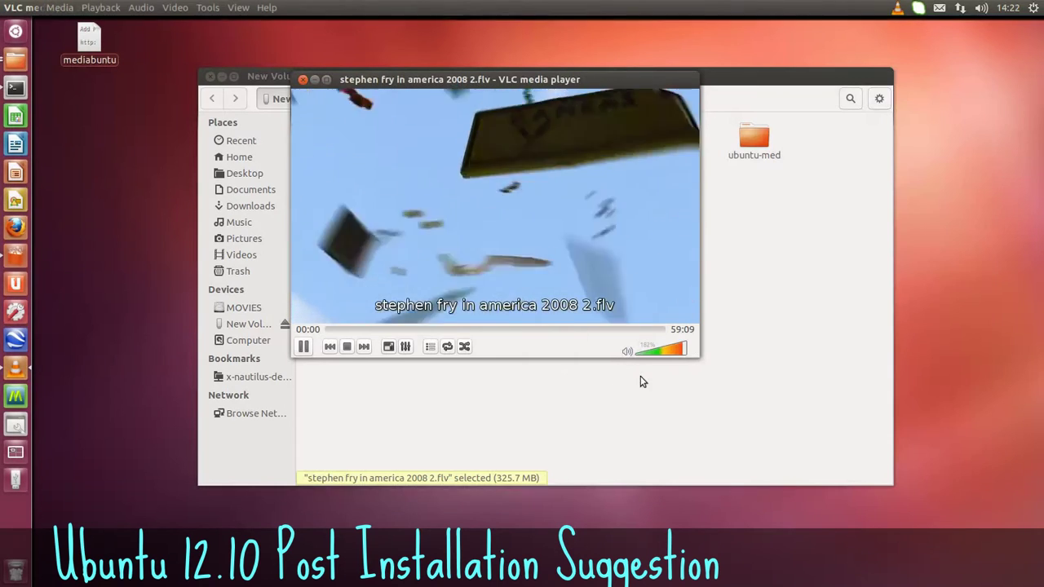
pyautogui.click(645, 352)
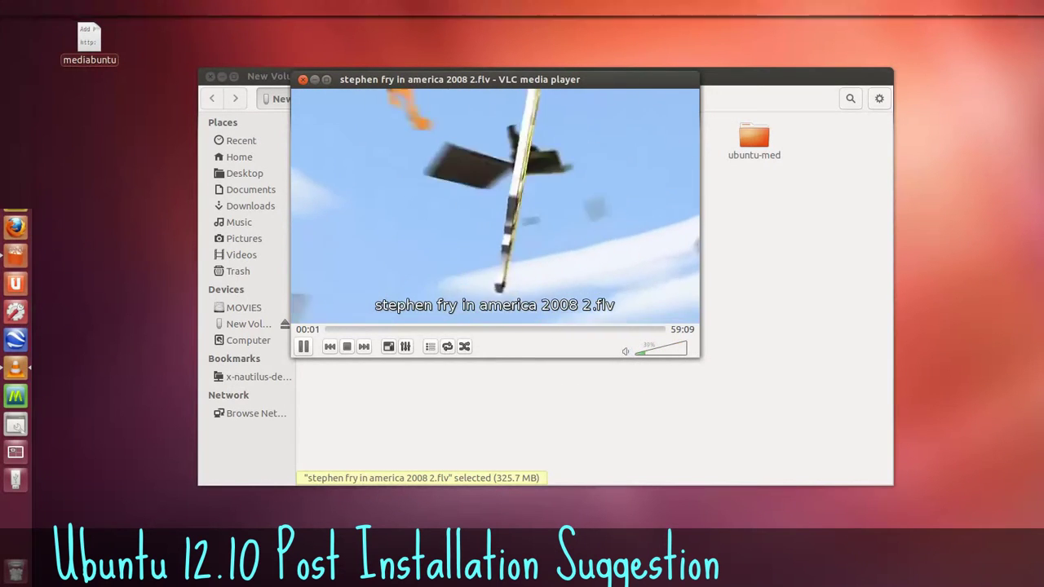
pyautogui.click(303, 79)
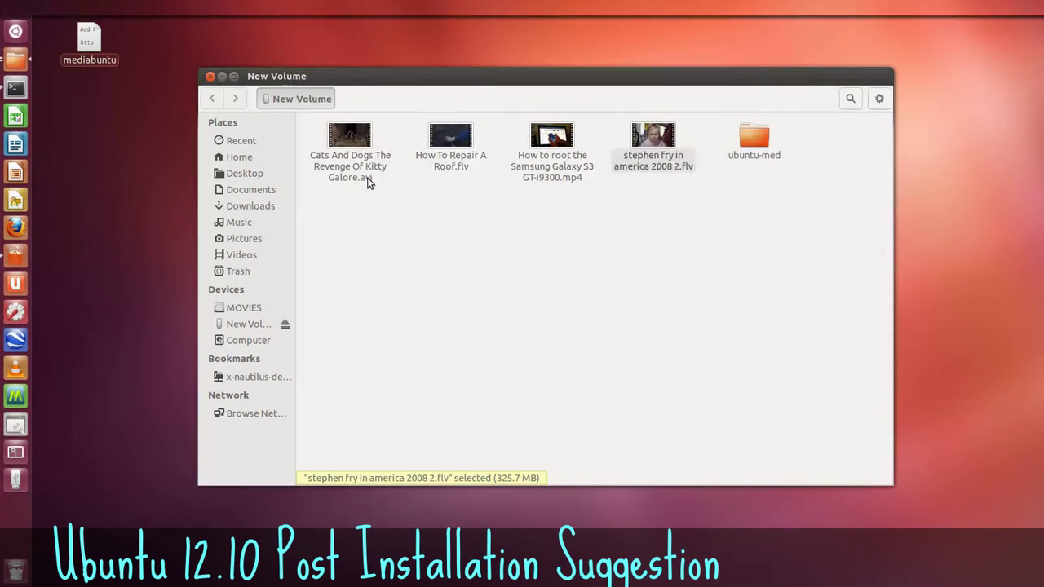
# Close the file browser, confirm CompizConfig is installed in Software Center, and open Terminal
pyautogui.click(219, 77)
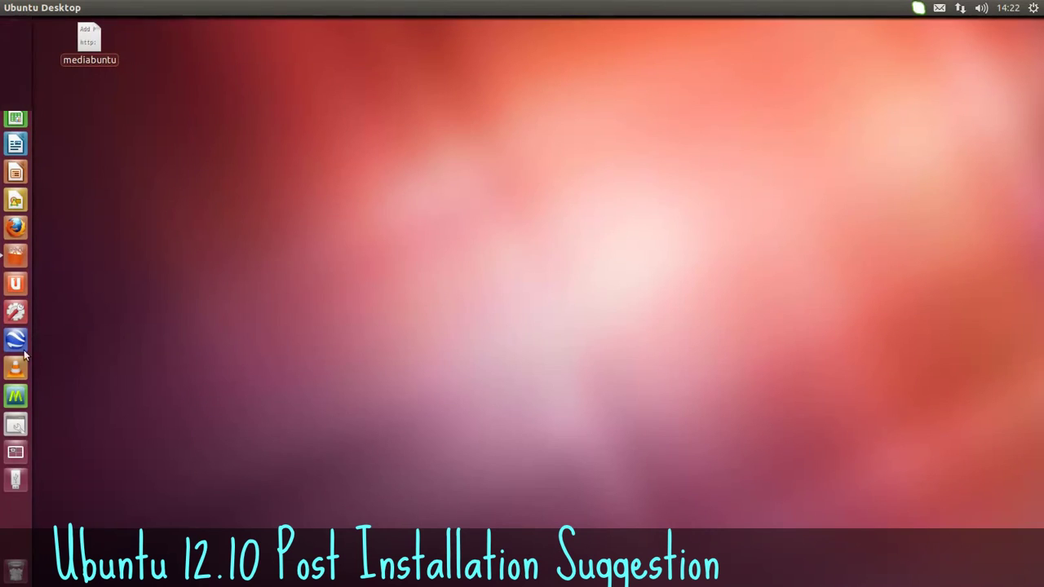
pyautogui.click(16, 255)
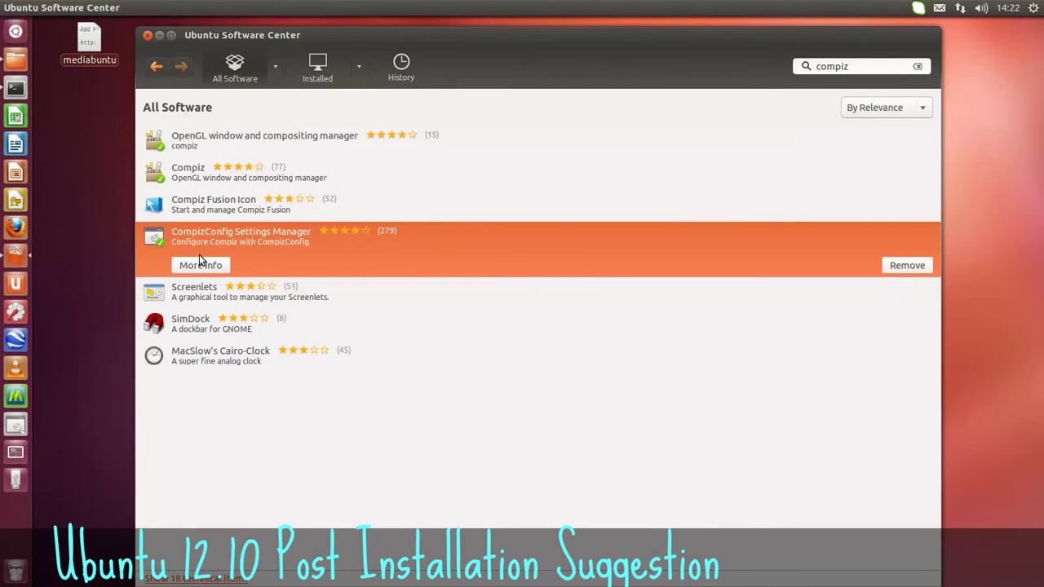
pyautogui.click(148, 35)
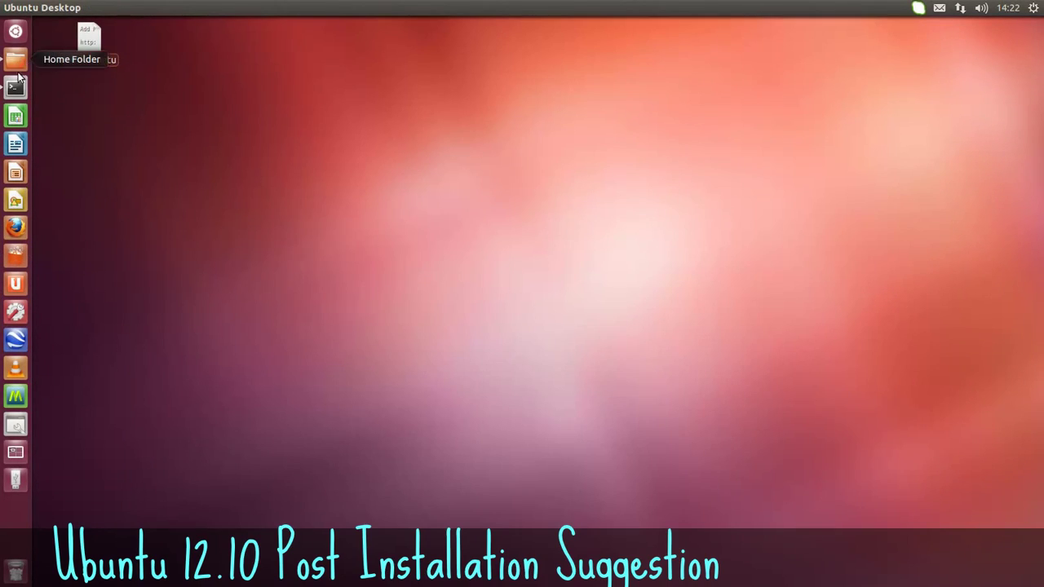
pyautogui.click(15, 87)
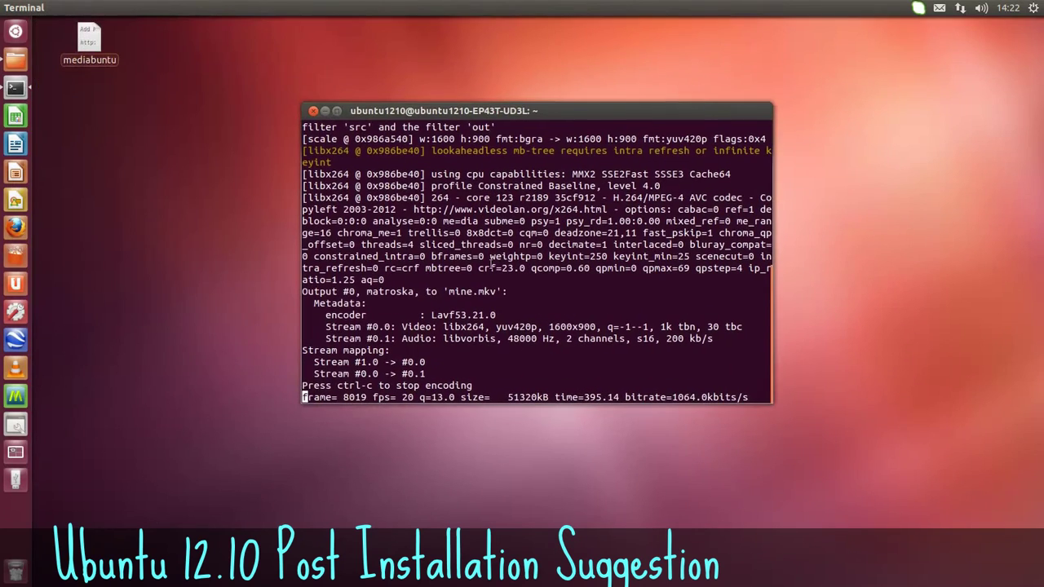